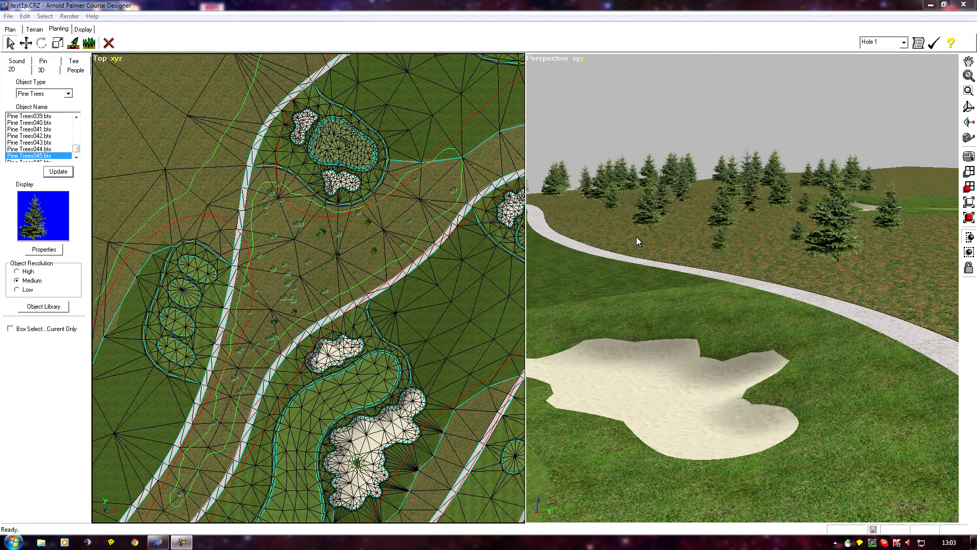
Select two foreground pines and scale them together with relative scaling, enlarging to 57 and reducing to 18.
scroll(725, 252, up, 3)
scroll(725, 252, down, 5)
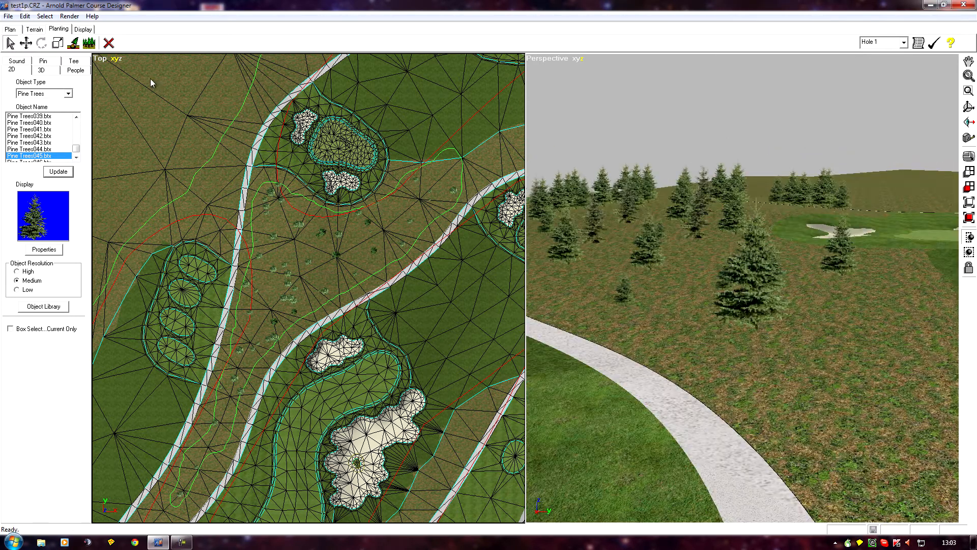
click(763, 272)
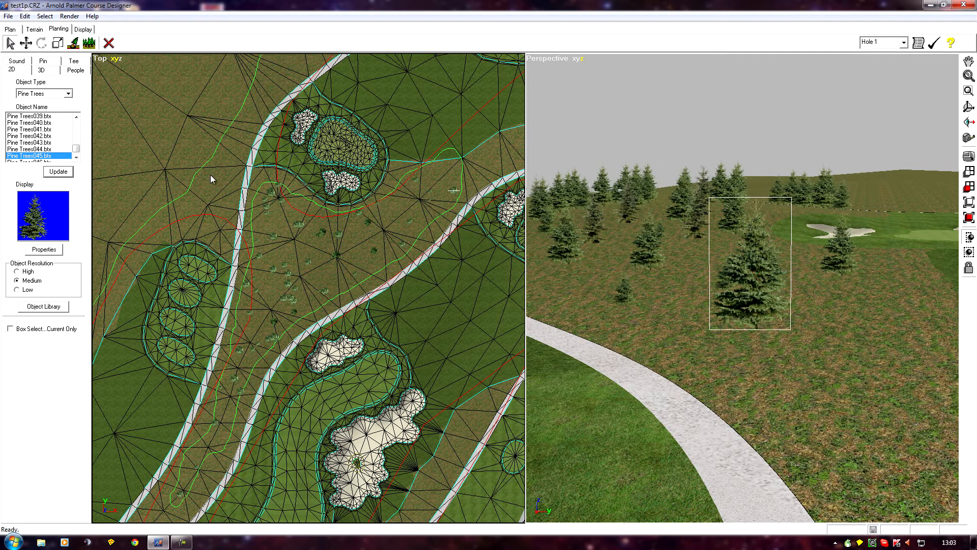
click(564, 242)
click(58, 43)
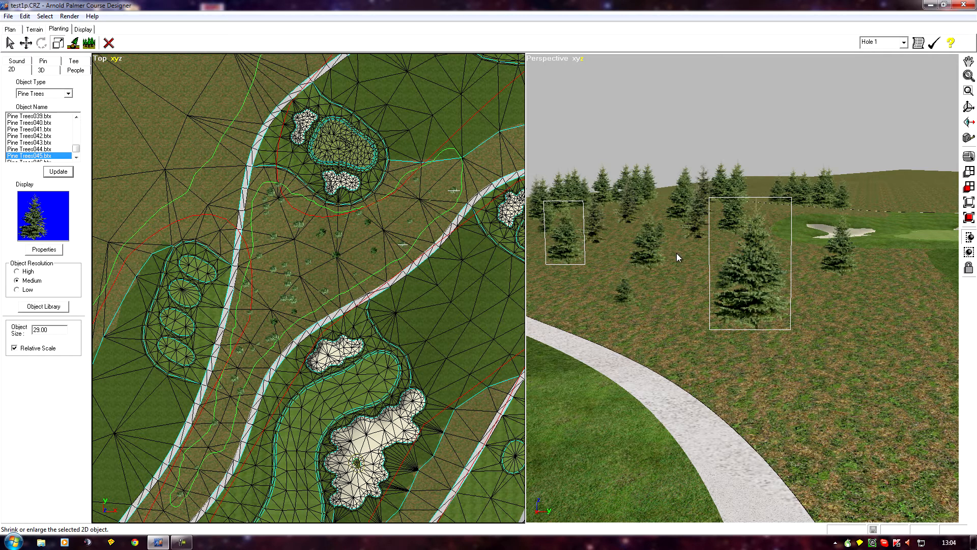
mouse_move(736, 280)
mouse_down()
mouse_move(758, 281)
mouse_move(730, 281)
mouse_move(749, 283)
mouse_up()
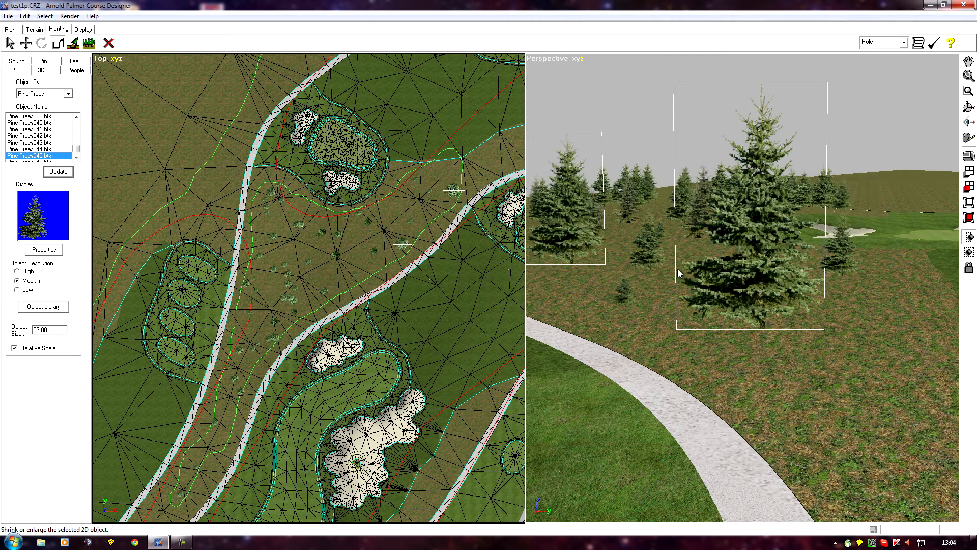
mouse_move(712, 262)
mouse_down()
mouse_move(700, 264)
mouse_move(715, 263)
mouse_up()
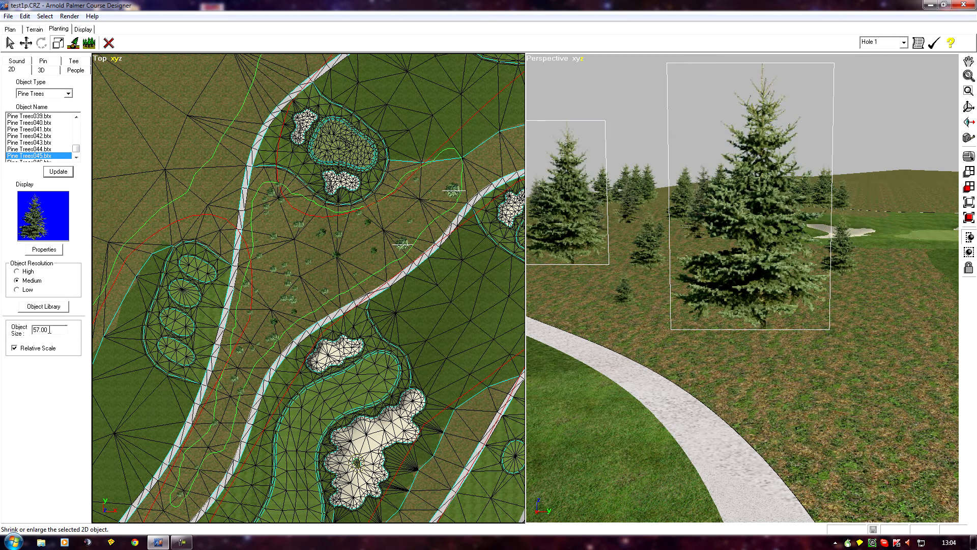
drag(768, 253, 748, 267)
click(681, 343)
right_drag(622, 340, 667, 338)
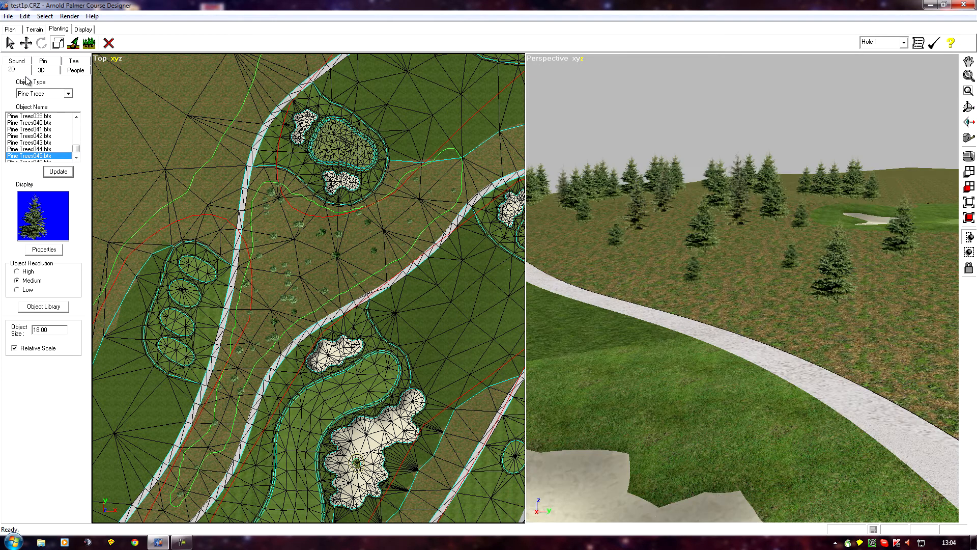
Select the nearest foreground pine and move it vertically, settling its base near ground level.
click(26, 43)
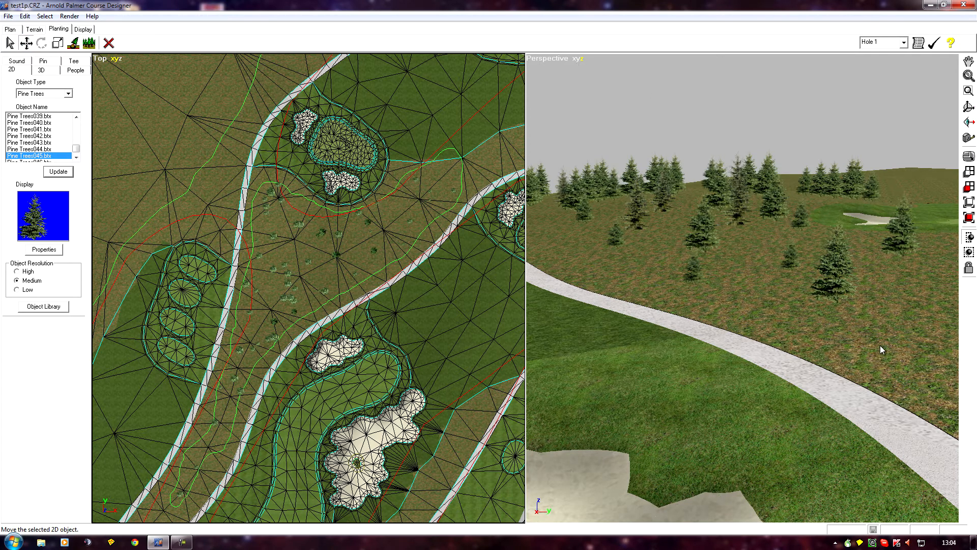
click(835, 287)
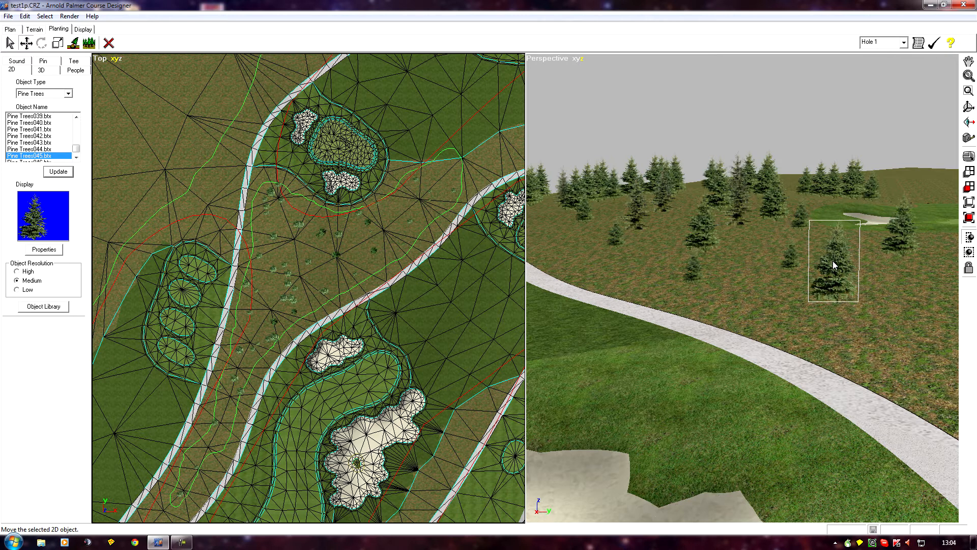
drag(801, 407, 799, 121)
click(839, 180)
drag(839, 180, 786, 400)
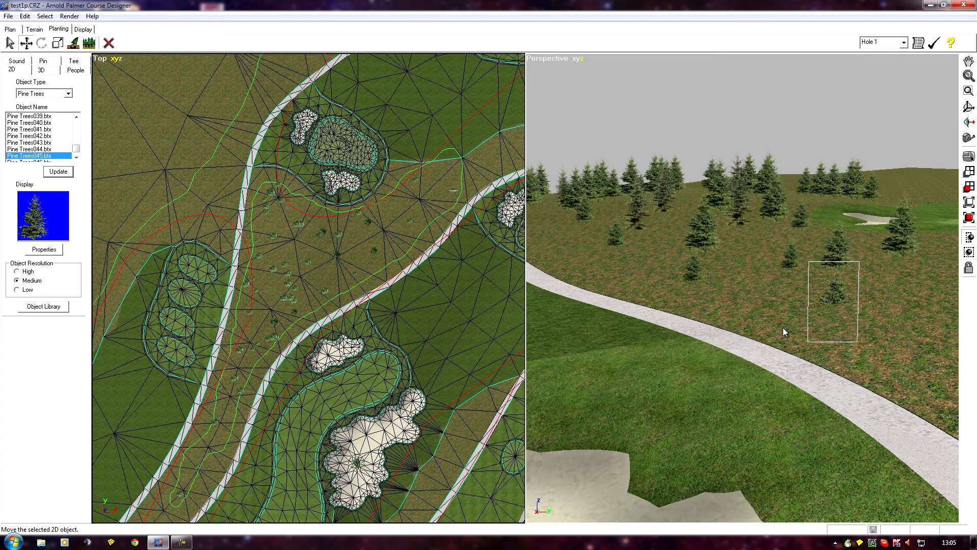
drag(835, 314, 783, 328)
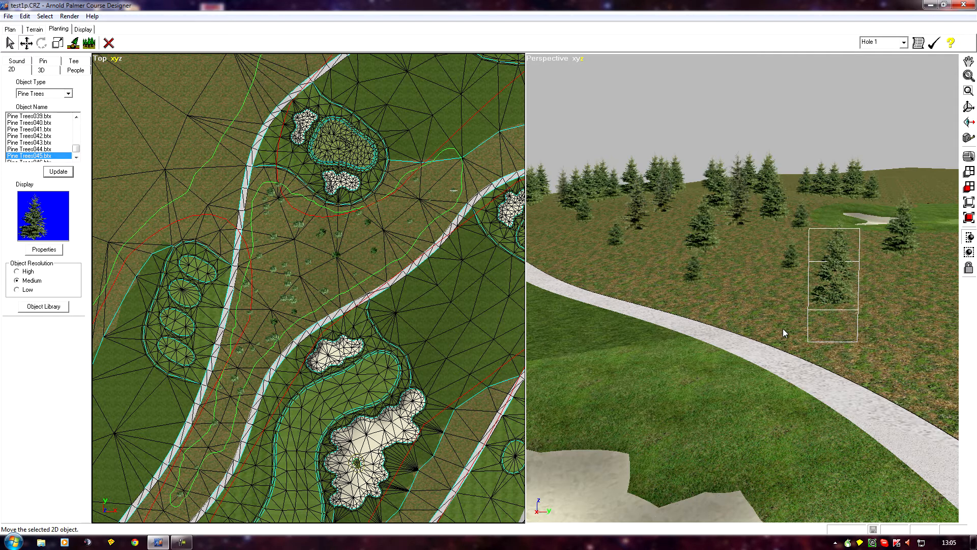
drag(828, 280, 781, 493)
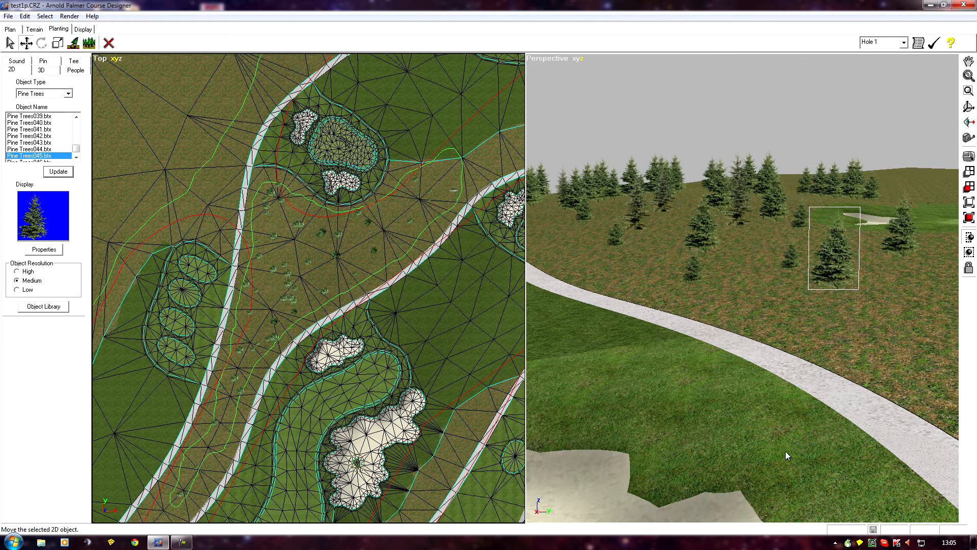
drag(835, 260, 837, 351)
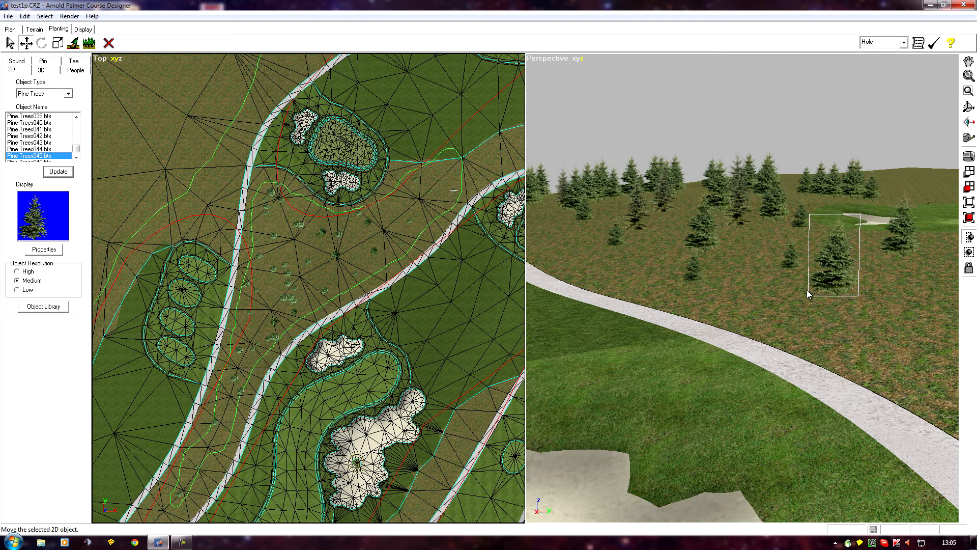
middle_drag(698, 405, 679, 422)
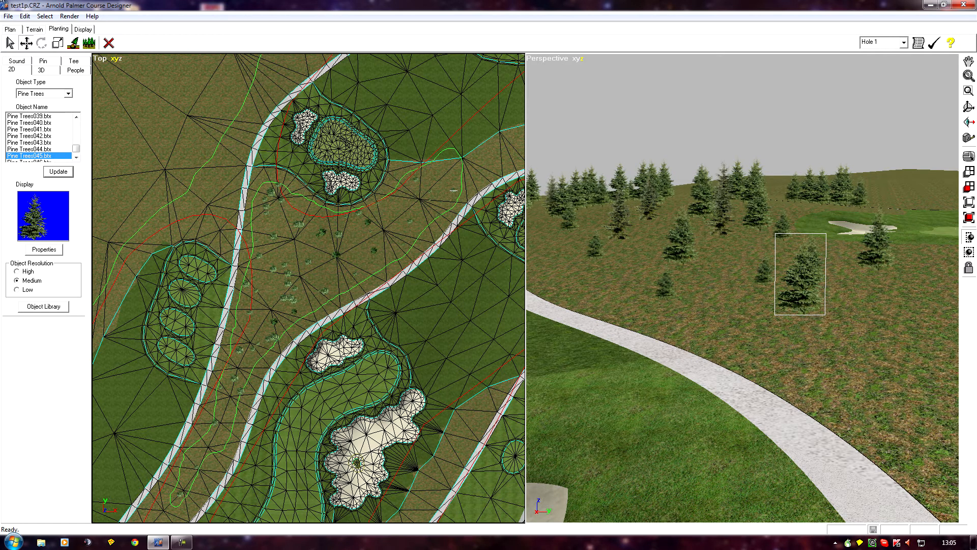
Limit box selection to the current object and box-select all matching pine trees across the course in the top view.
click(10, 43)
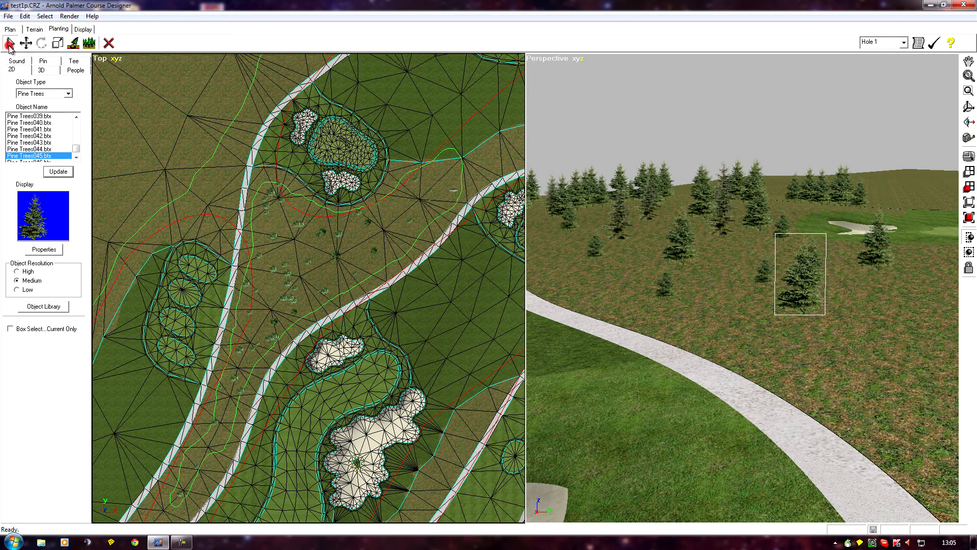
click(10, 330)
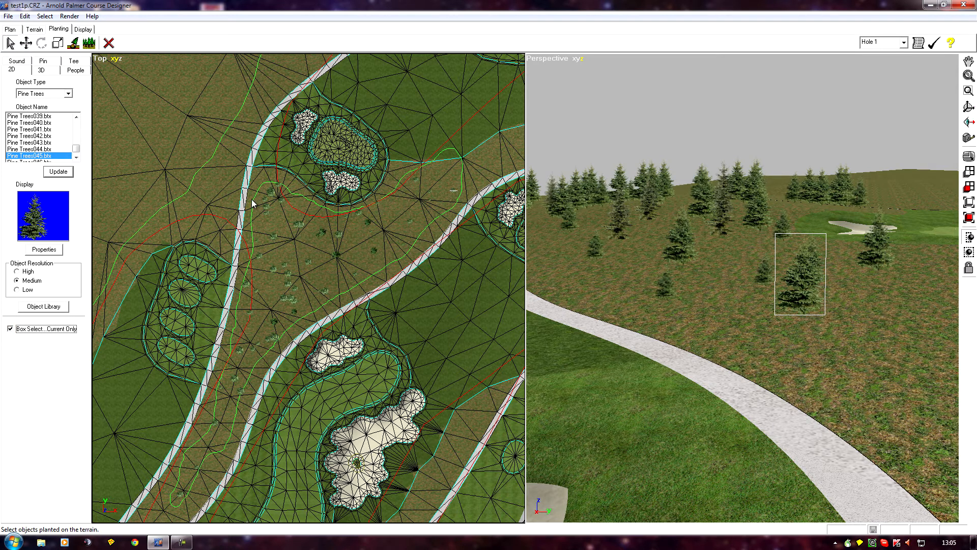
click(225, 194)
scroll(224, 194, down, 9)
scroll(224, 194, up, 2)
click(206, 182)
drag(506, 499, 499, 487)
middle_drag(711, 290, 671, 284)
scroll(739, 284, up, 3)
scroll(738, 284, up, 2)
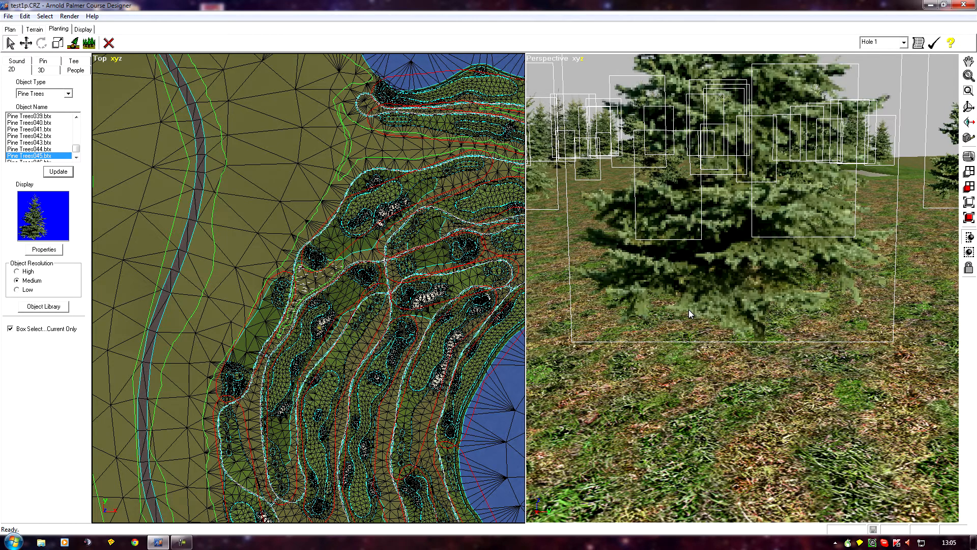
Move all the selected pine trees slightly downward together.
click(26, 43)
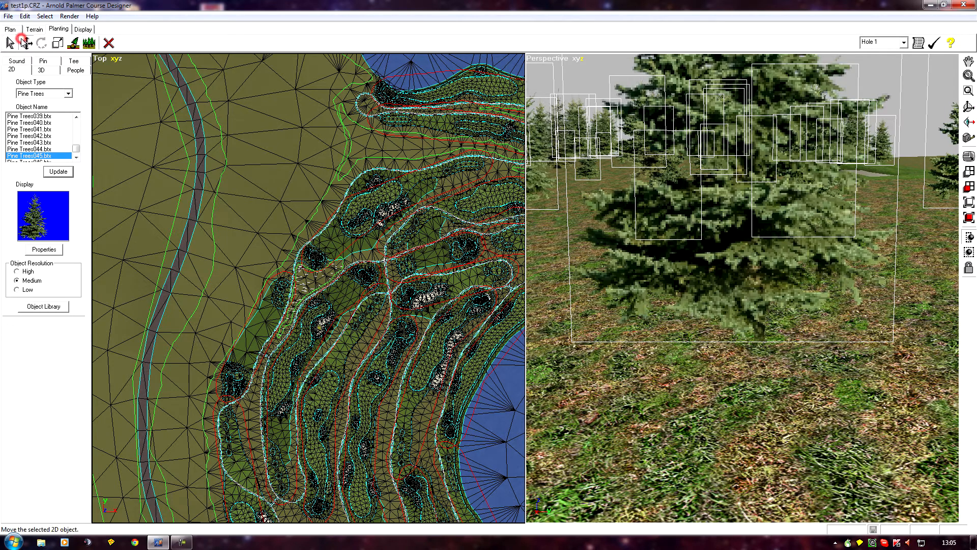
drag(703, 282, 704, 297)
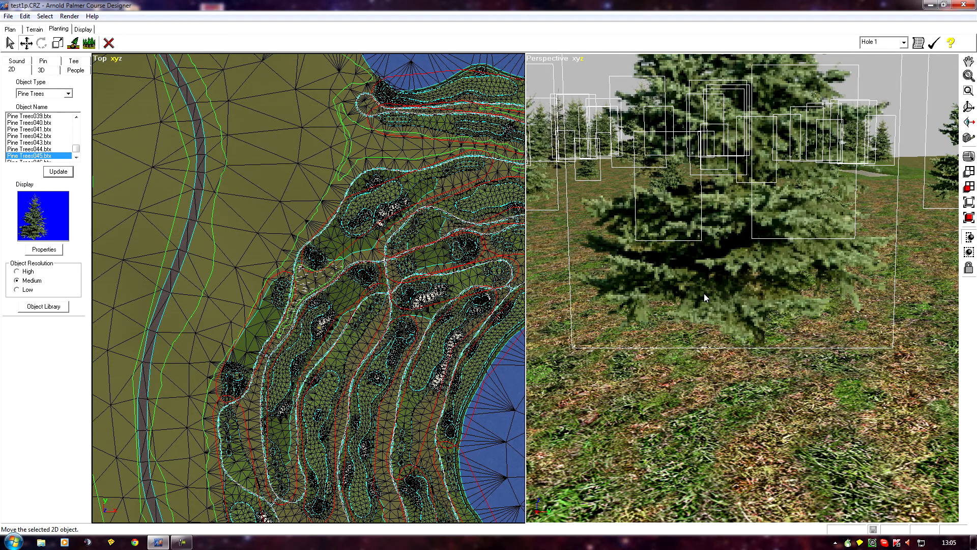
scroll(704, 294, down, 5)
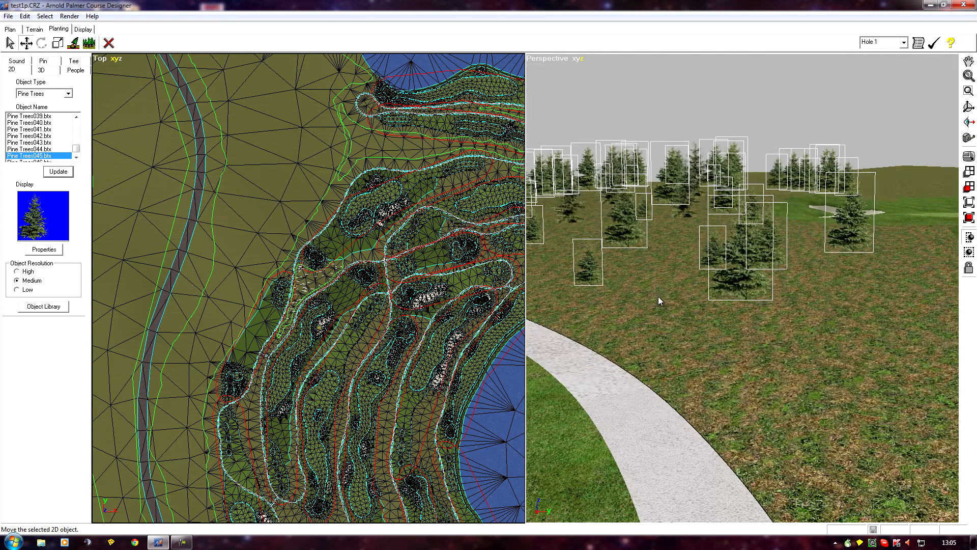
Undo the group move, the box selection and the preceding move of the single foreground pine.
click(25, 16)
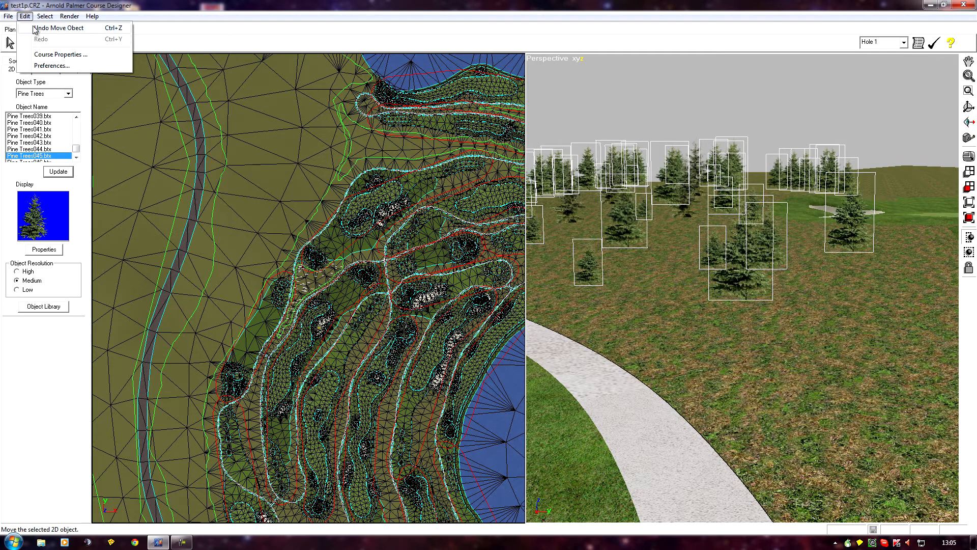
click(36, 28)
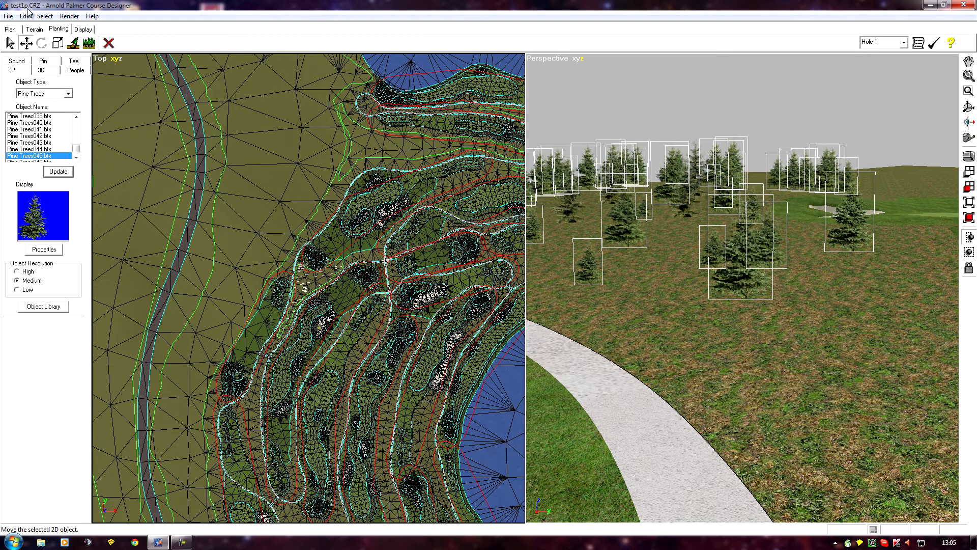
click(25, 17)
click(35, 27)
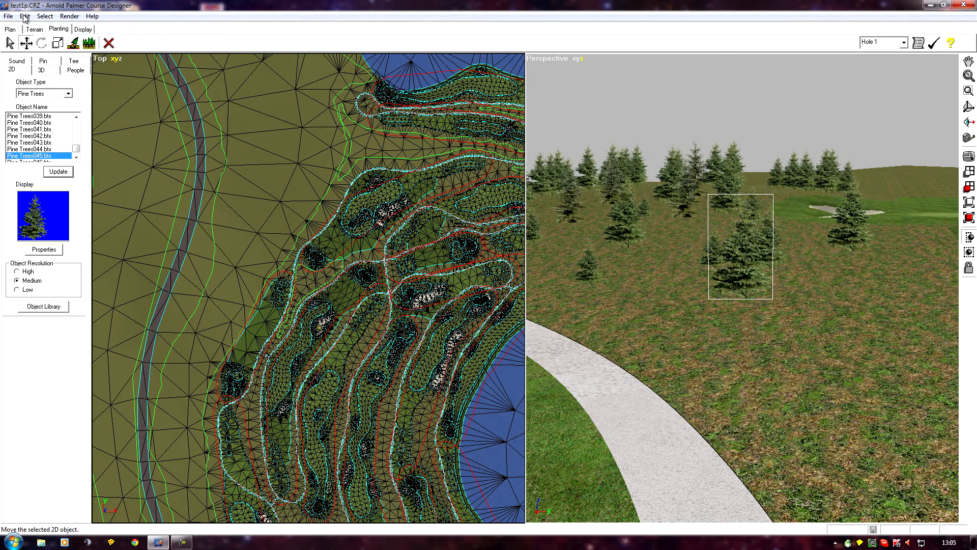
click(25, 16)
click(35, 28)
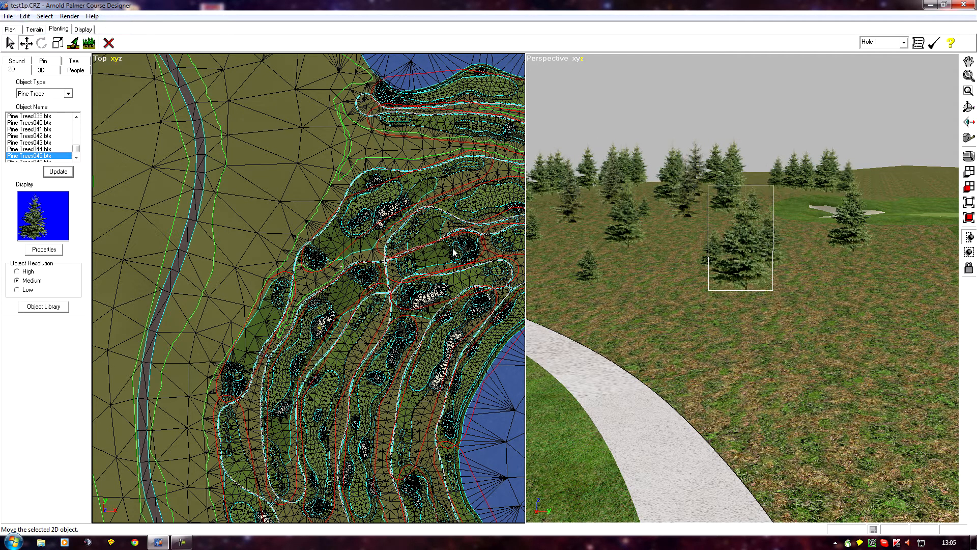
Delete the selected foreground pine from the grove beside the cart path.
middle_drag(566, 348, 653, 358)
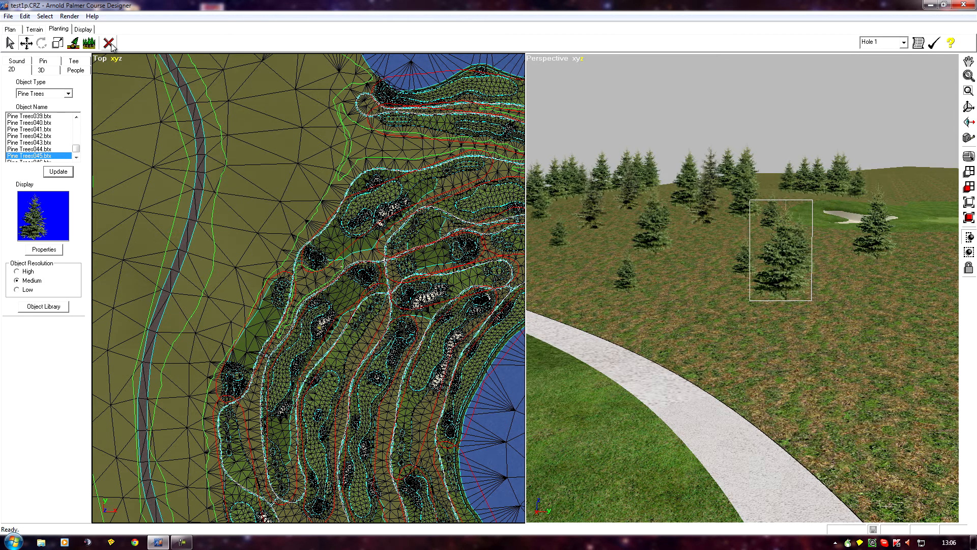
click(320, 154)
middle_drag(790, 462, 805, 493)
scroll(667, 407, down, 3)
middle_drag(668, 407, 695, 421)
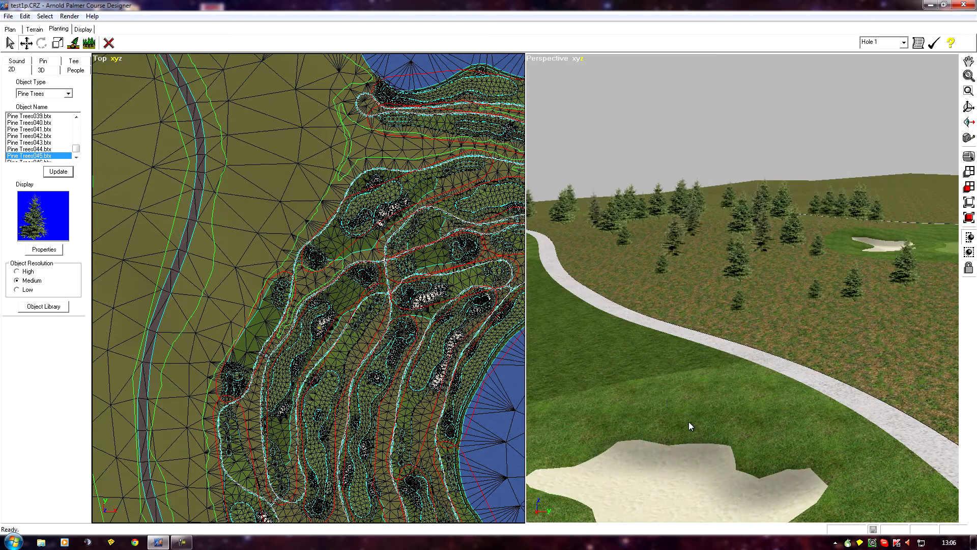
middle_drag(658, 393, 628, 404)
scroll(650, 395, up, 1)
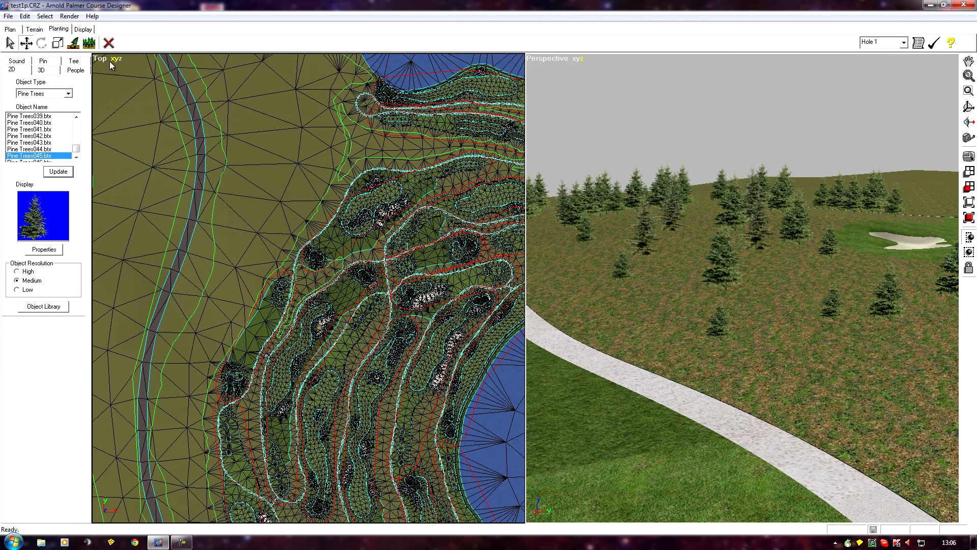
Set the perspective view's movement axes to XY and move the large central pine across the ground to a gap between the trees.
click(541, 58)
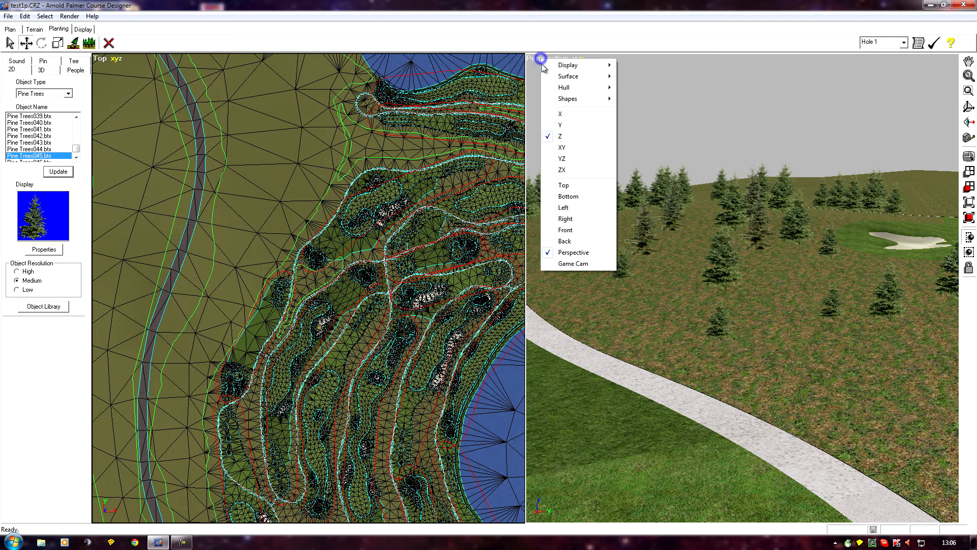
click(567, 147)
drag(609, 351, 600, 304)
scroll(614, 311, up, 3)
mouse_move(611, 307)
middle_down()
mouse_move(627, 317)
mouse_move(613, 312)
middle_up()
scroll(626, 317, down, 2)
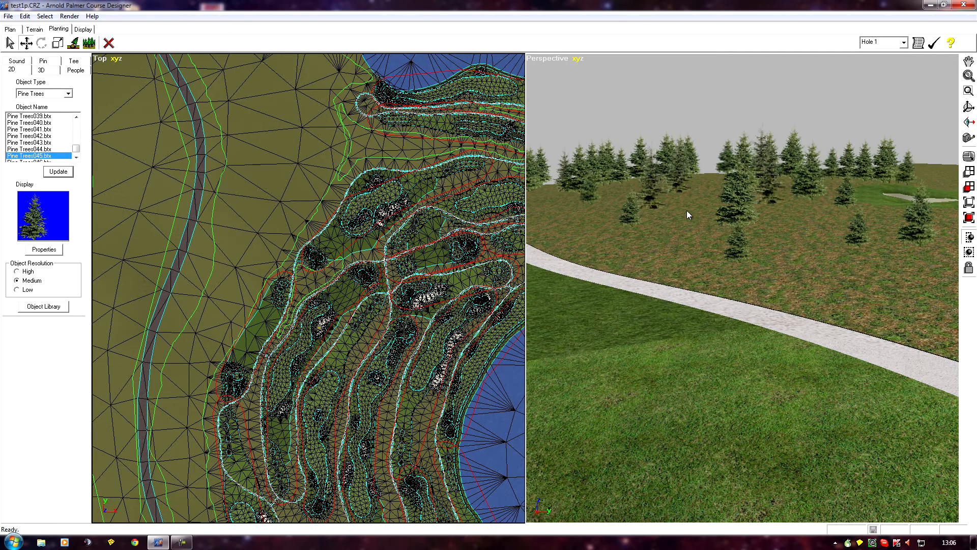
click(739, 194)
drag(734, 192, 652, 226)
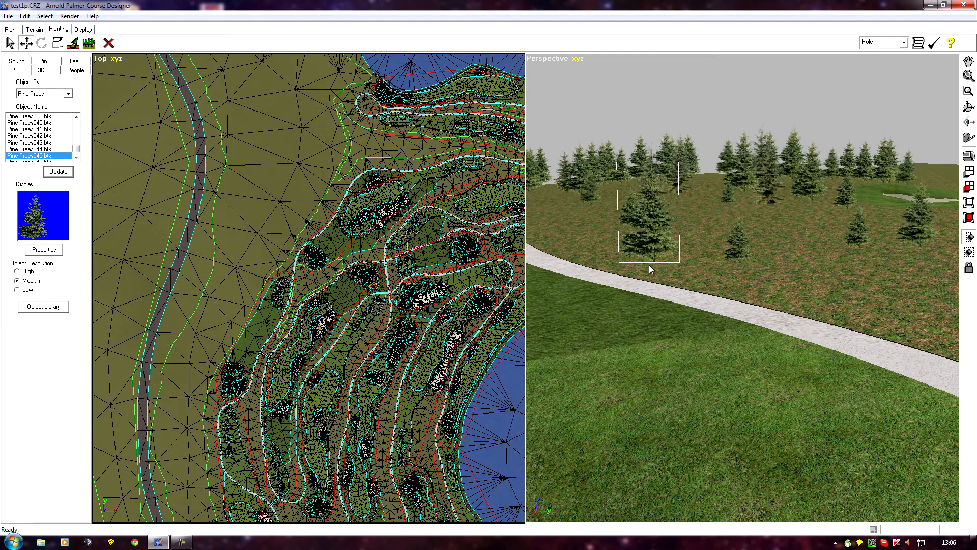
shift+drag(644, 248, 697, 203)
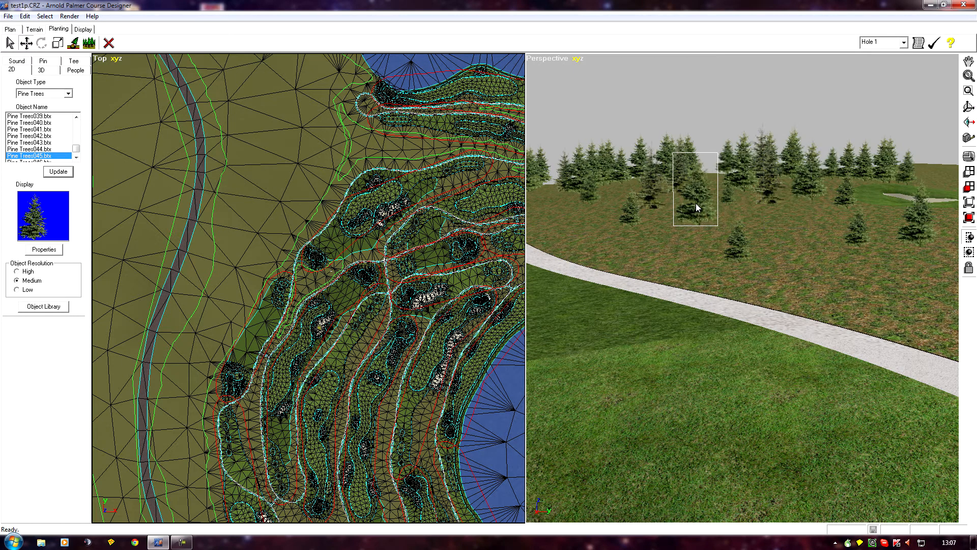
Switch to terrain editing and lasso-select the dry grass surfaces beneath the pines beside the cart path.
middle_drag(635, 314, 652, 331)
scroll(652, 331, down, 1)
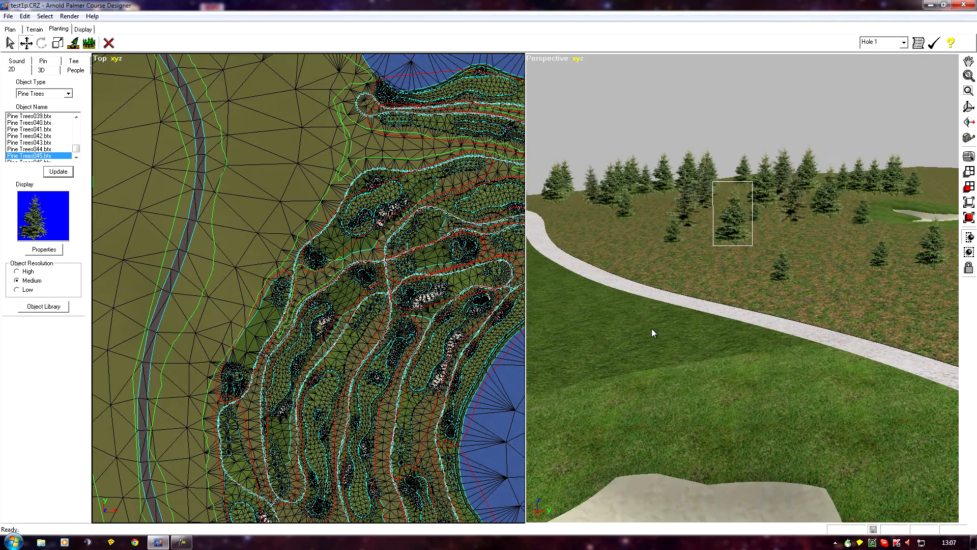
middle_drag(784, 326, 767, 340)
drag(629, 349, 536, 353)
drag(717, 370, 686, 374)
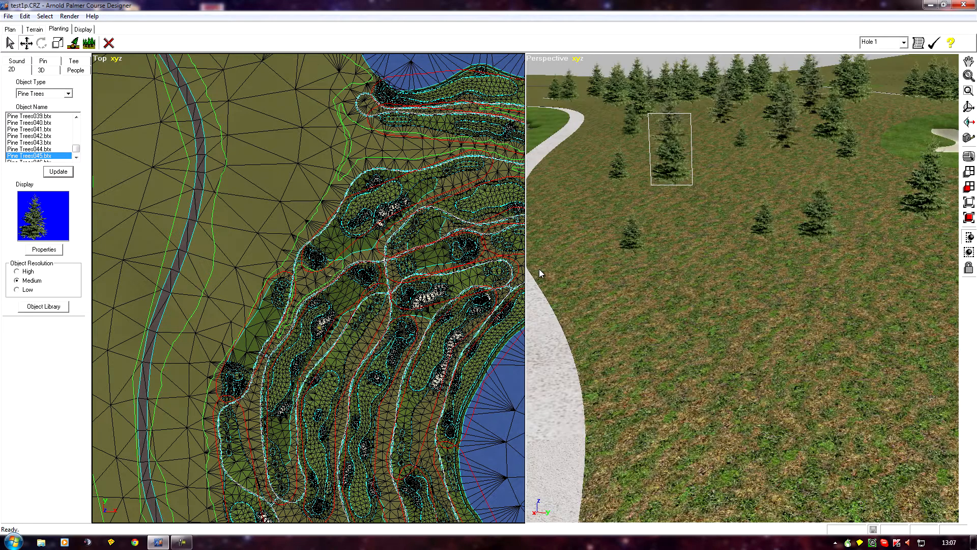
drag(590, 261, 605, 279)
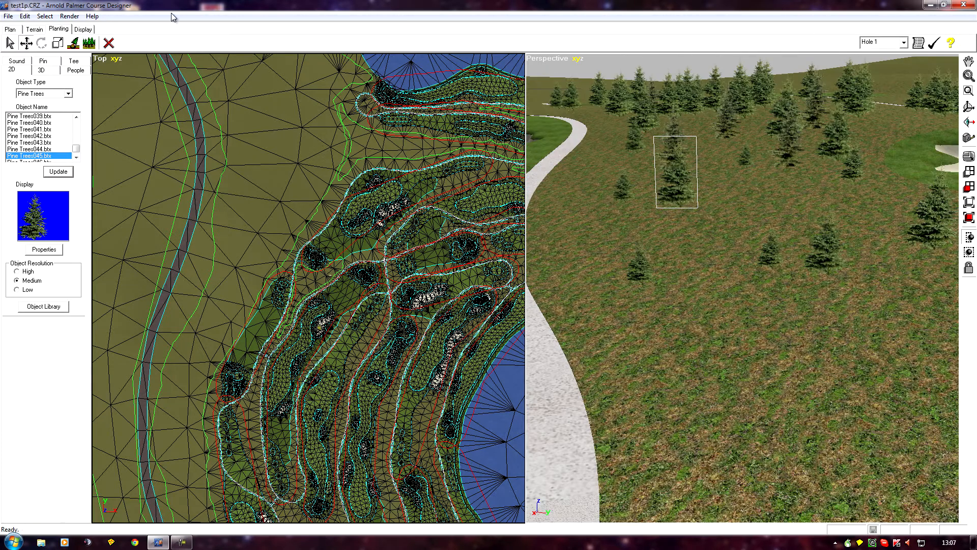
click(34, 30)
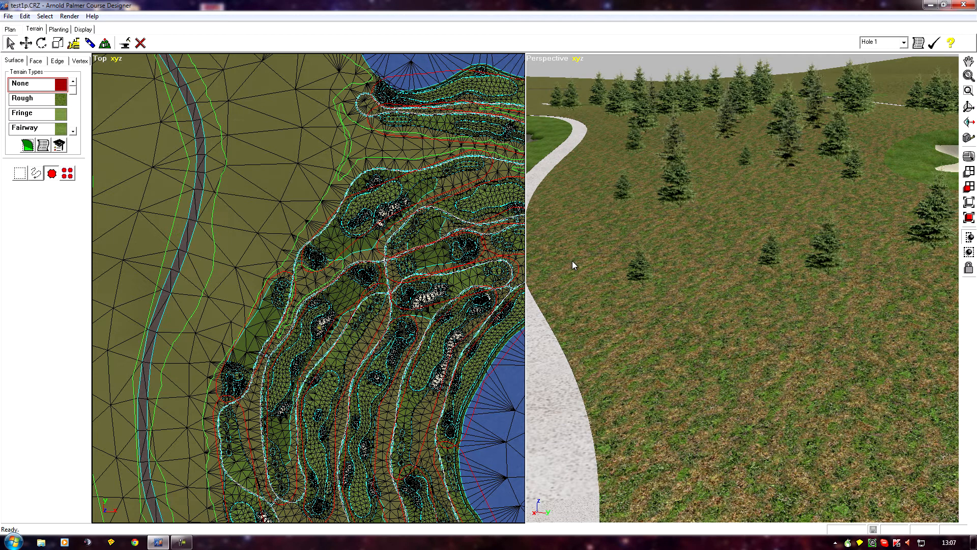
drag(578, 270, 592, 306)
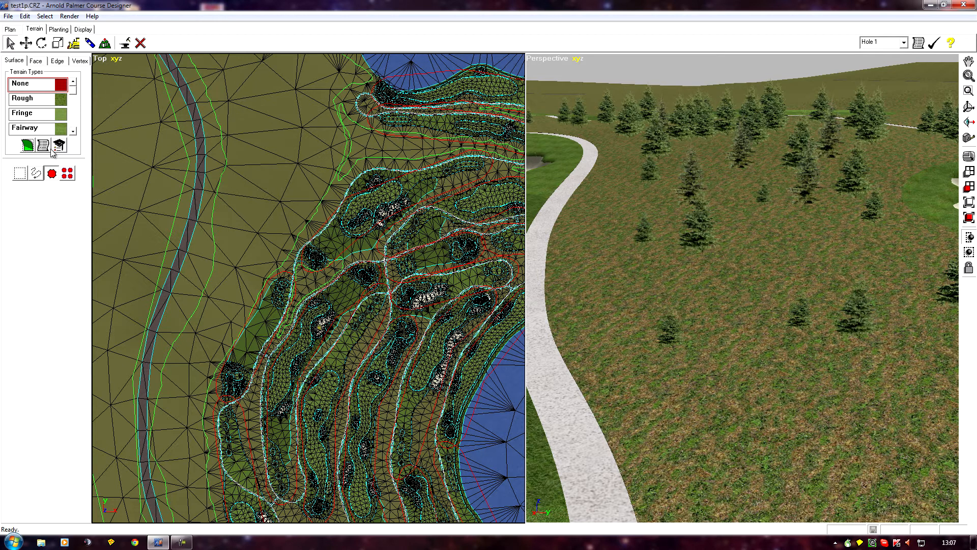
drag(716, 226, 722, 266)
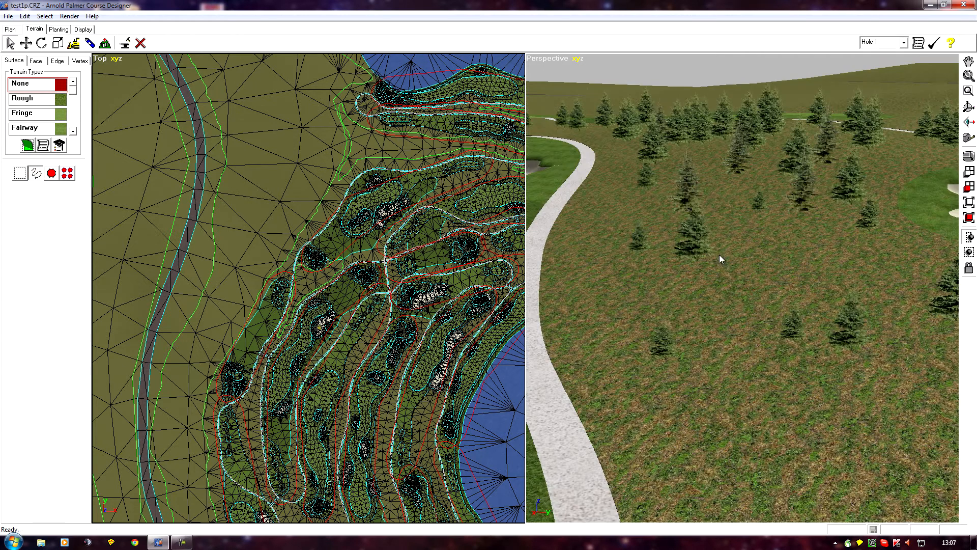
click(679, 185)
mouse_move(678, 185)
mouse_down()
mouse_move(799, 185)
mouse_move(796, 218)
mouse_move(748, 235)
mouse_move(679, 231)
mouse_up()
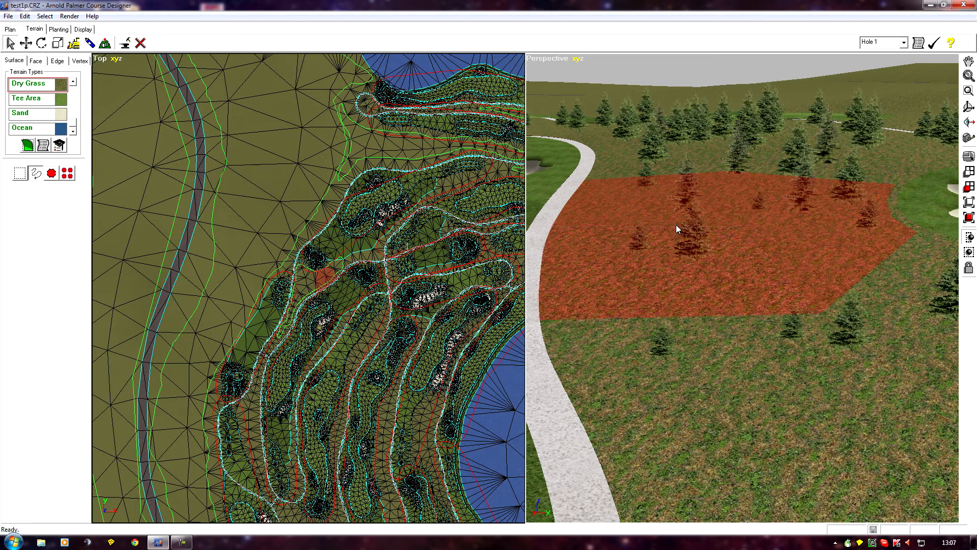
Restrict movement in the perspective view to the Z axis and lower the selected ground surfaces beneath the pines.
click(26, 44)
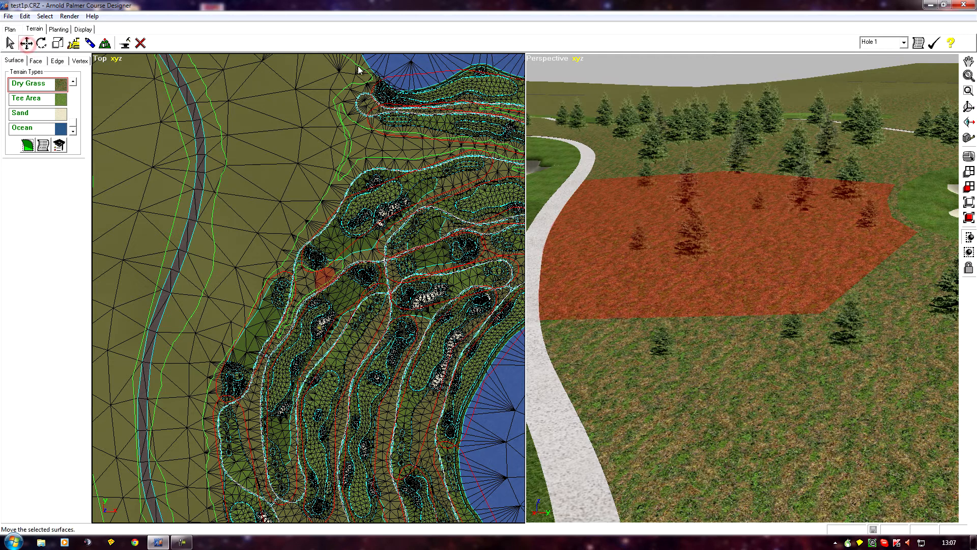
click(540, 61)
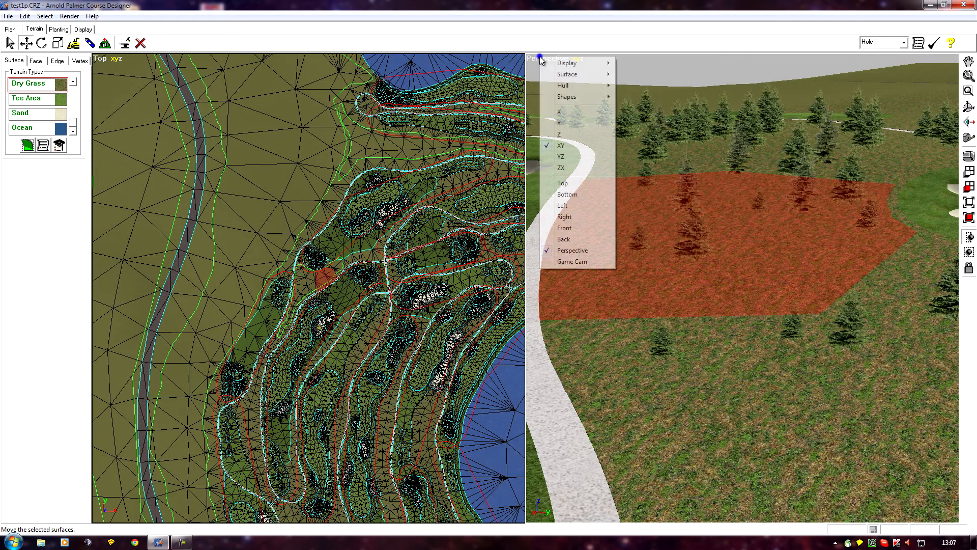
click(560, 134)
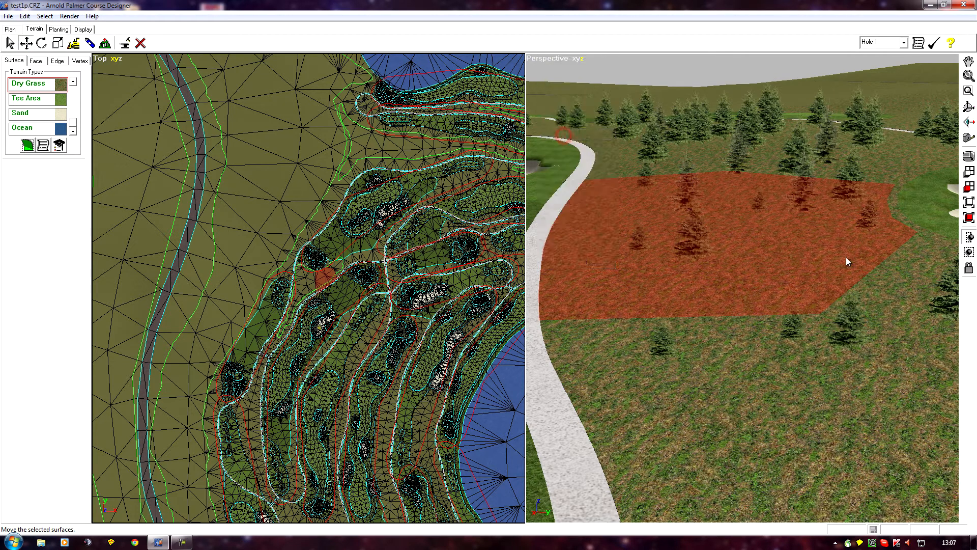
drag(818, 236, 811, 255)
ctrl+middle_drag(837, 306, 829, 190)
click(722, 420)
Examine the pines and the cart path edge around the lowered ground from close up and from a distance.
ctrl+middle_drag(703, 281, 713, 310)
scroll(715, 312, up, 7)
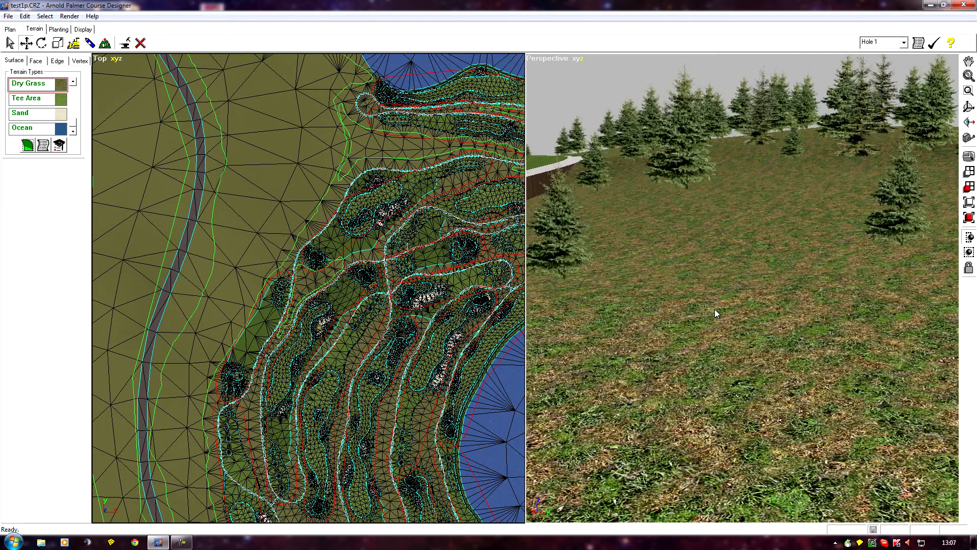
scroll(715, 307, up, 3)
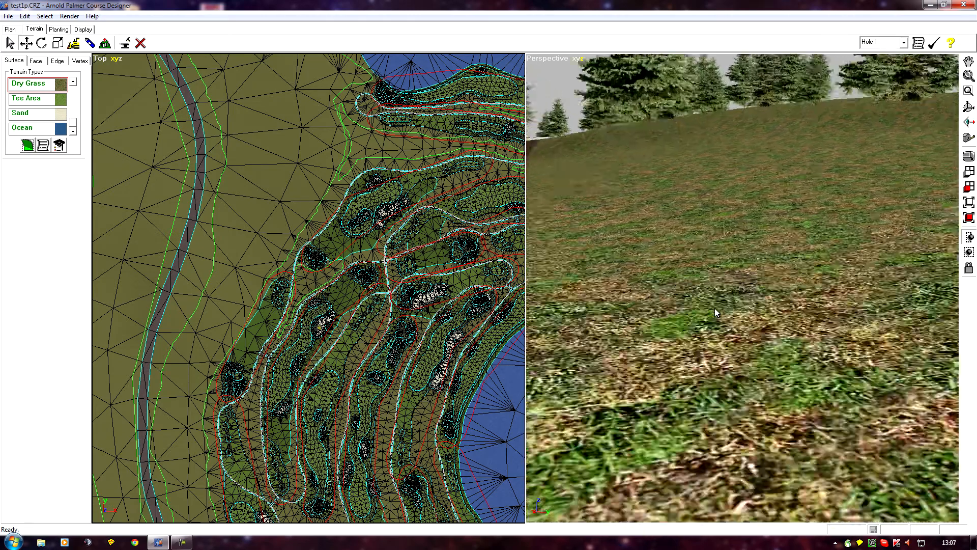
ctrl+middle_drag(737, 304, 693, 327)
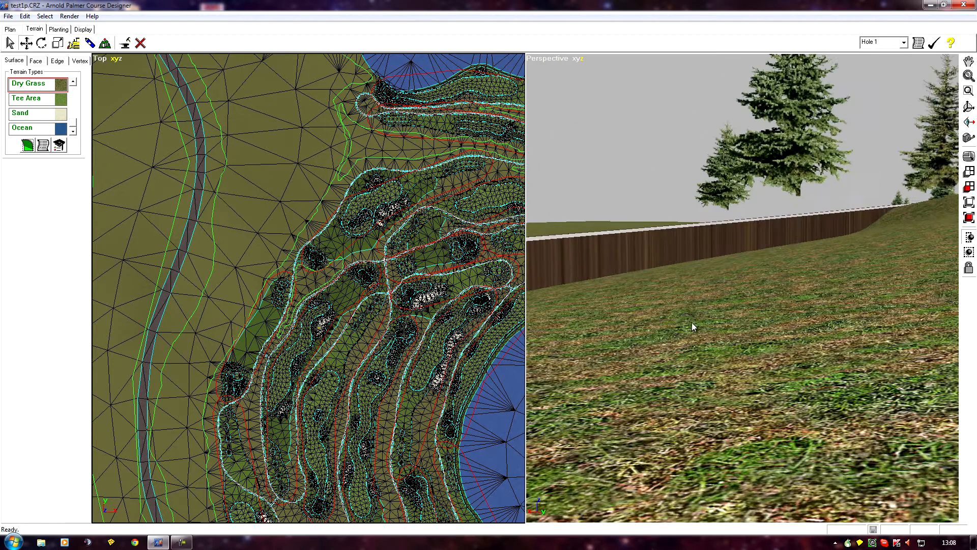
ctrl+middle_drag(789, 222, 730, 487)
middle_drag(696, 417, 700, 301)
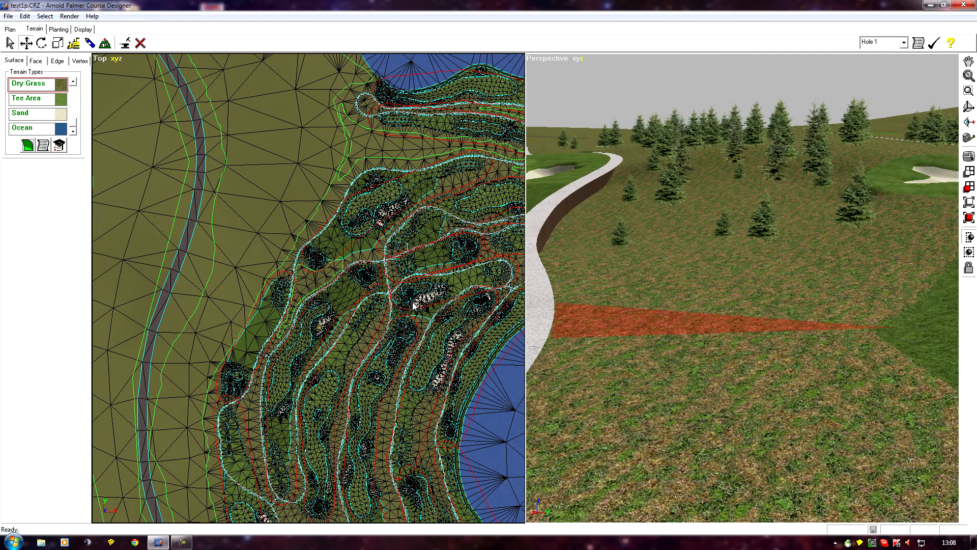
middle_drag(546, 319, 593, 375)
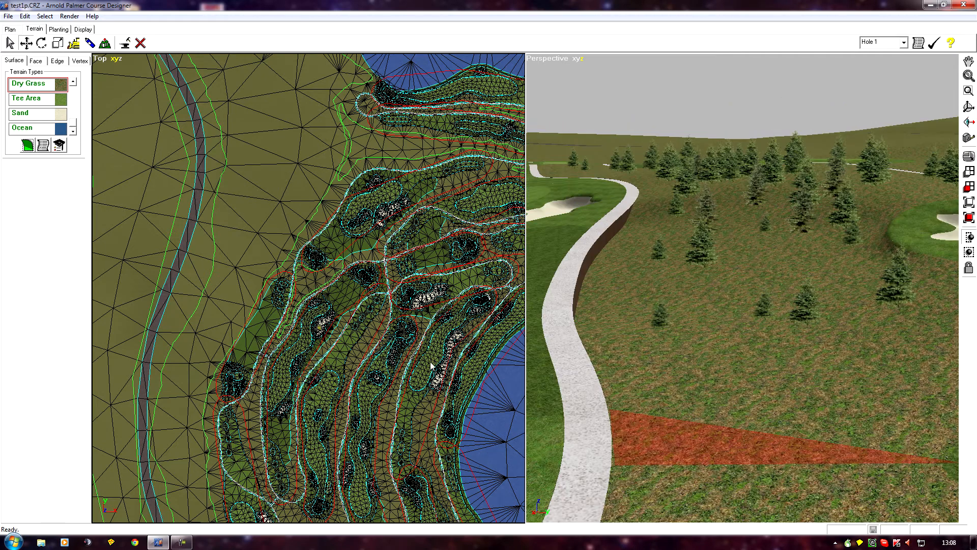
Box-select the terrain surfaces around the cart path and pine grove in the top view.
middle_drag(346, 401, 349, 269)
scroll(349, 268, up, 2)
middle_drag(362, 229, 383, 343)
scroll(385, 344, up, 2)
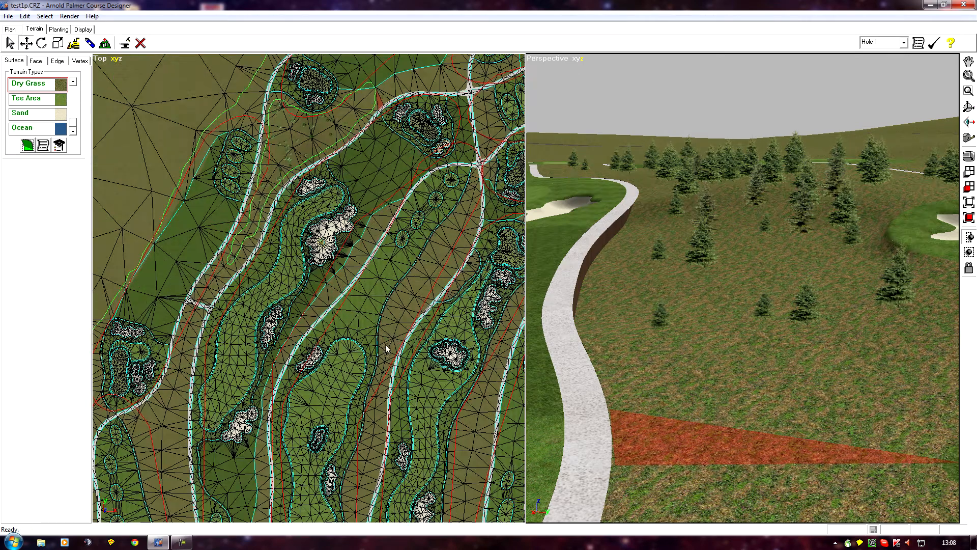
middle_drag(418, 249, 398, 384)
scroll(396, 290, up, 3)
middle_drag(380, 239, 282, 349)
middle_drag(392, 339, 359, 360)
scroll(359, 360, down, 2)
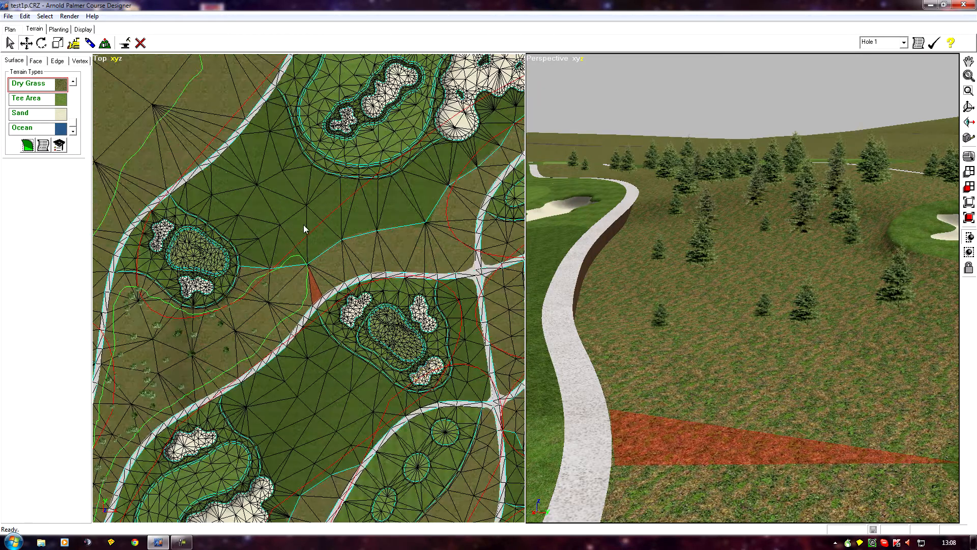
click(9, 43)
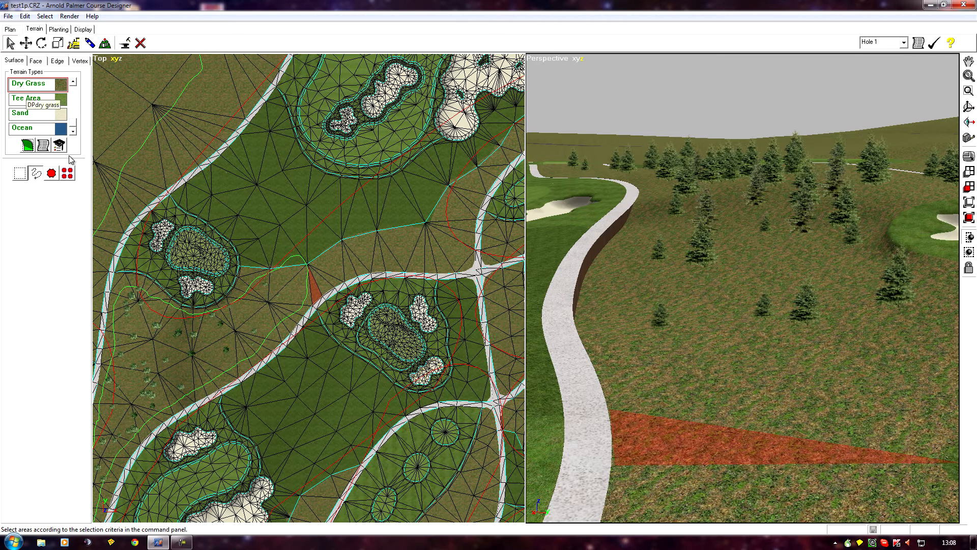
click(20, 175)
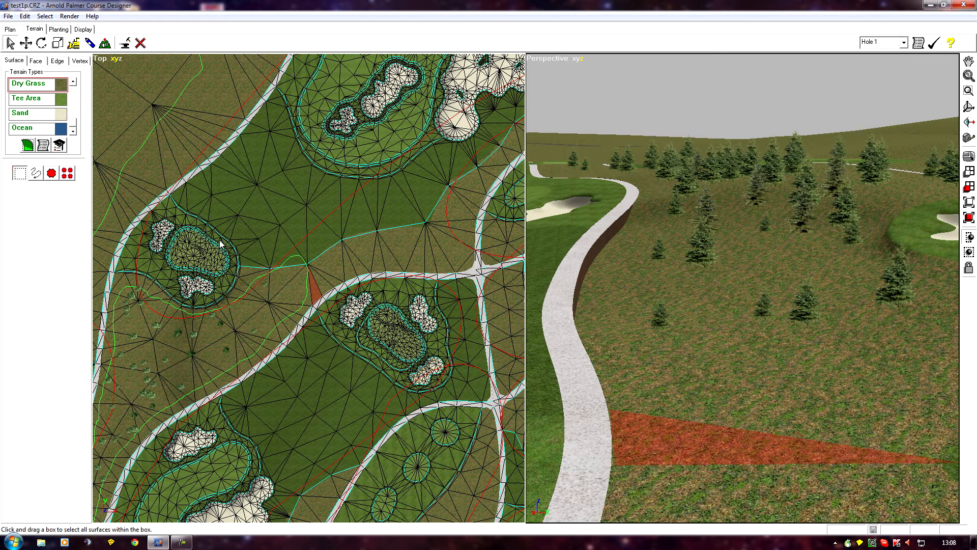
drag(227, 239, 245, 332)
drag(403, 389, 404, 389)
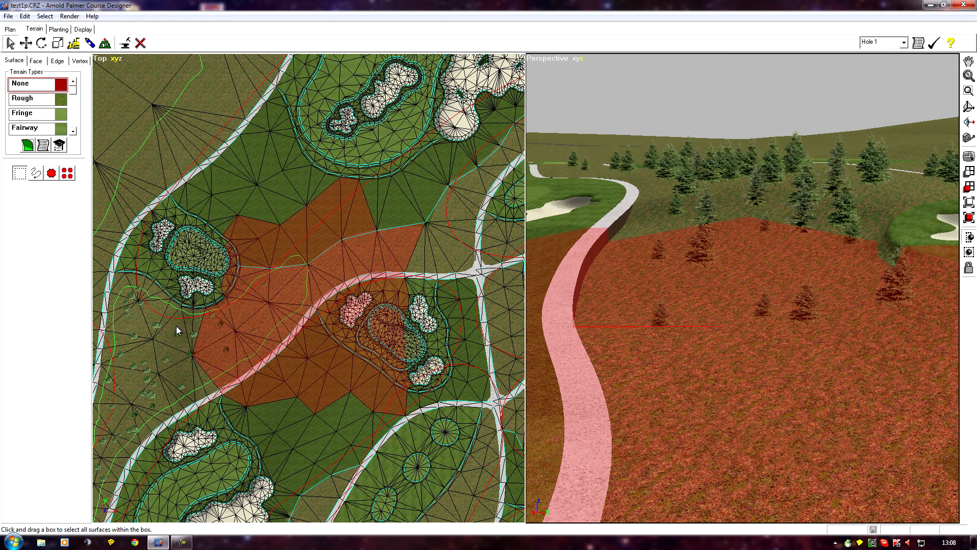
Switch to planting and box-select the pine trees of the grove beside the cart path in the top view.
click(54, 30)
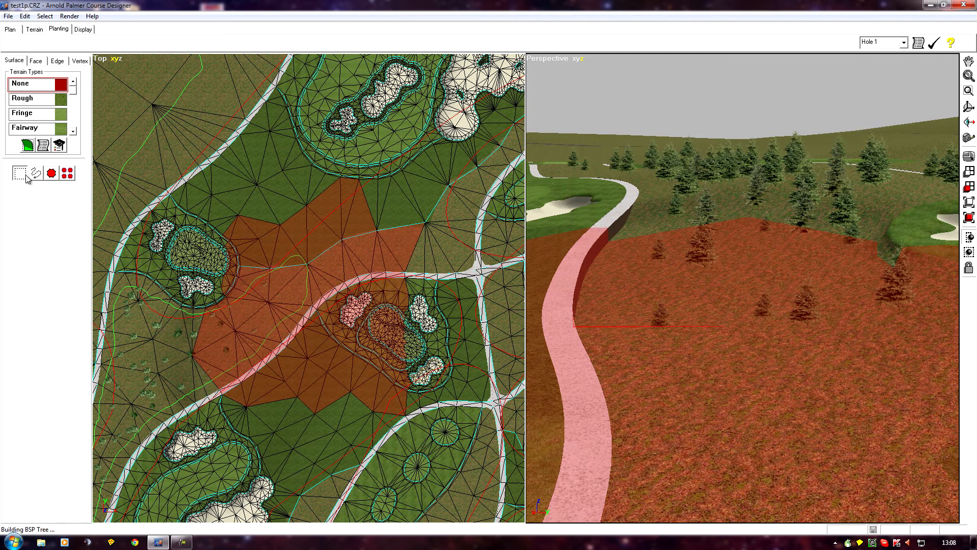
drag(127, 265, 362, 400)
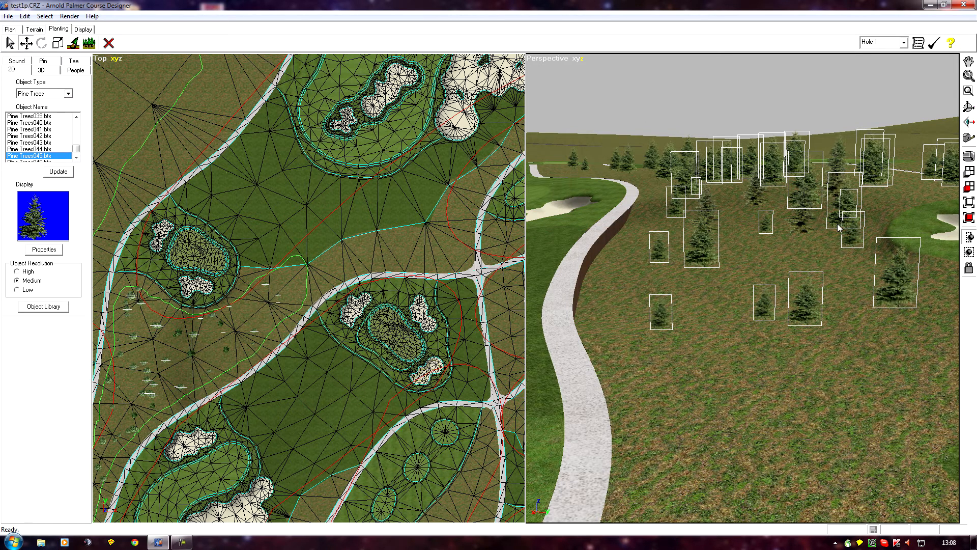
middle_drag(608, 250, 579, 319)
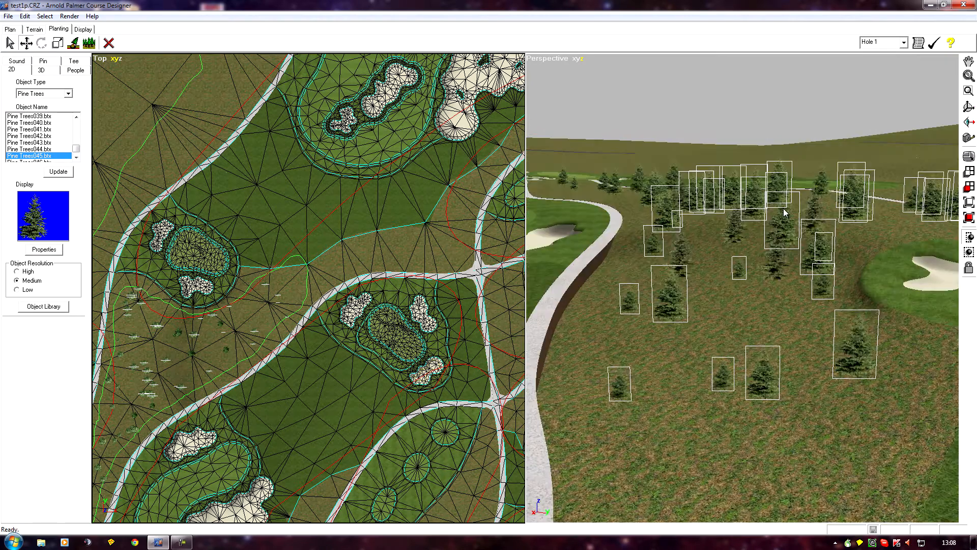
middle_drag(734, 375, 598, 387)
middle_drag(935, 312, 777, 374)
scroll(777, 374, up, 2)
middle_drag(847, 338, 562, 375)
middle_drag(842, 371, 755, 432)
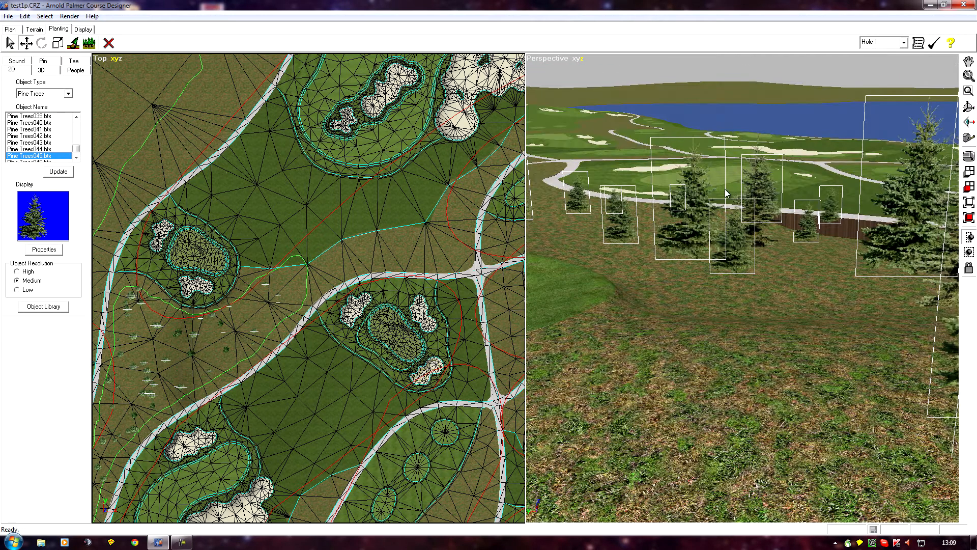
middle_drag(757, 335, 737, 492)
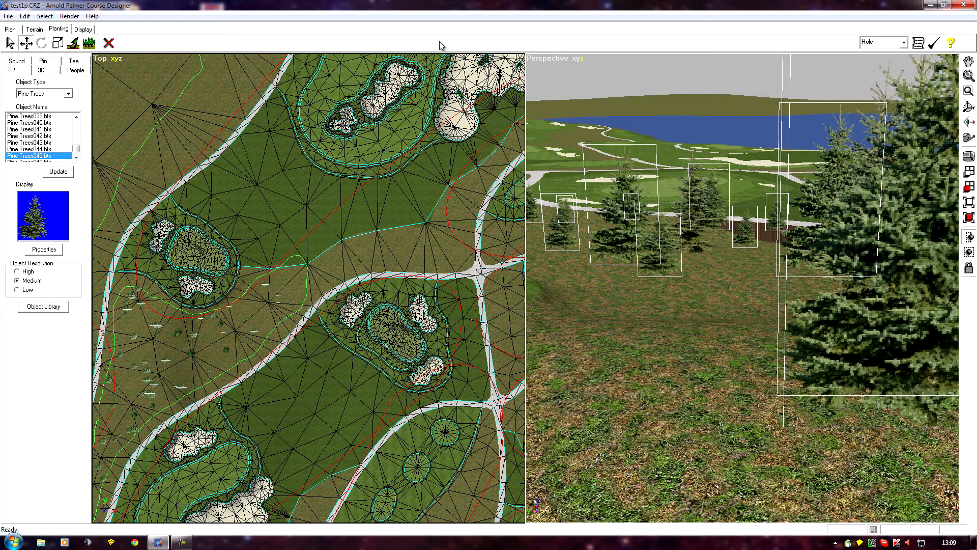
Set the perspective view's movement axes to XY and move the selected pines together slightly across the ground.
click(543, 60)
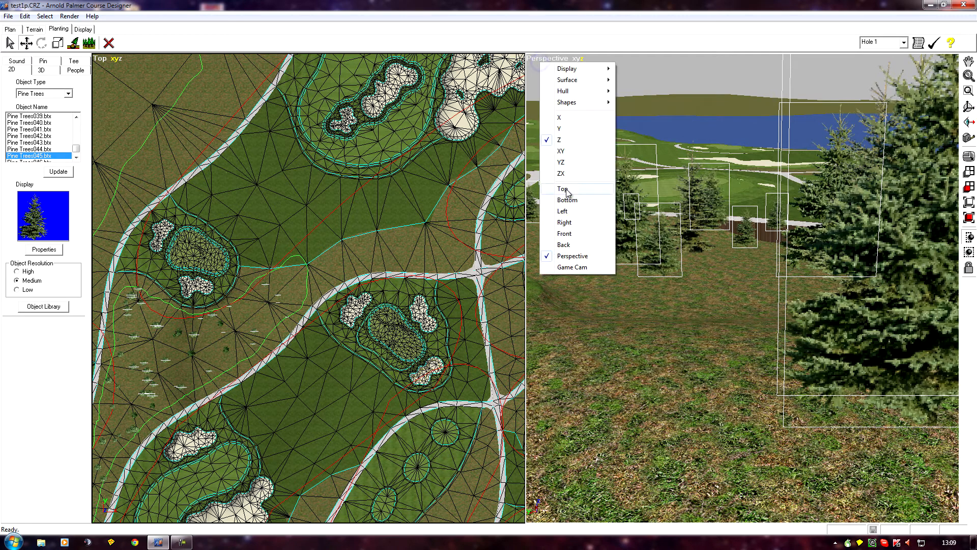
click(561, 152)
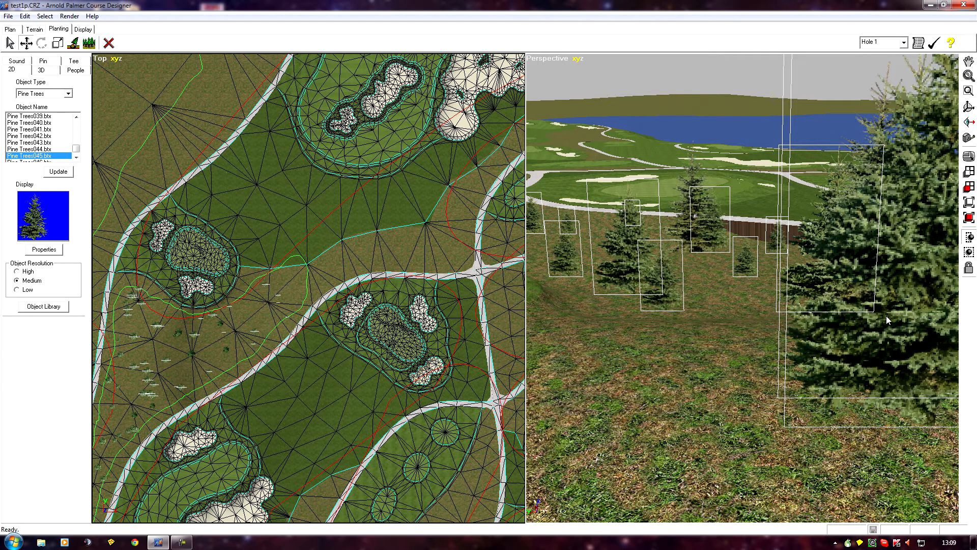
drag(708, 411, 712, 369)
drag(654, 389, 590, 403)
drag(743, 404, 801, 389)
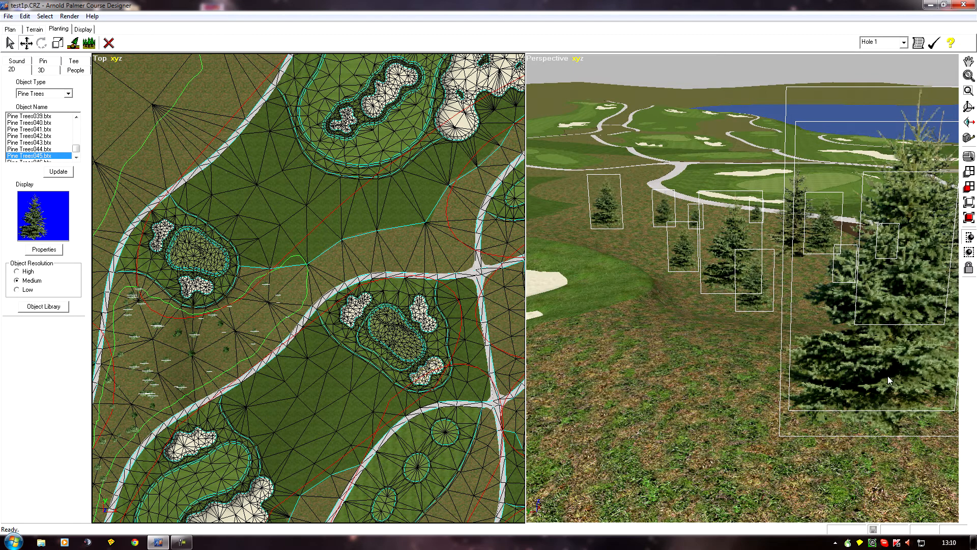
Undo the last move of the selected pines.
click(24, 17)
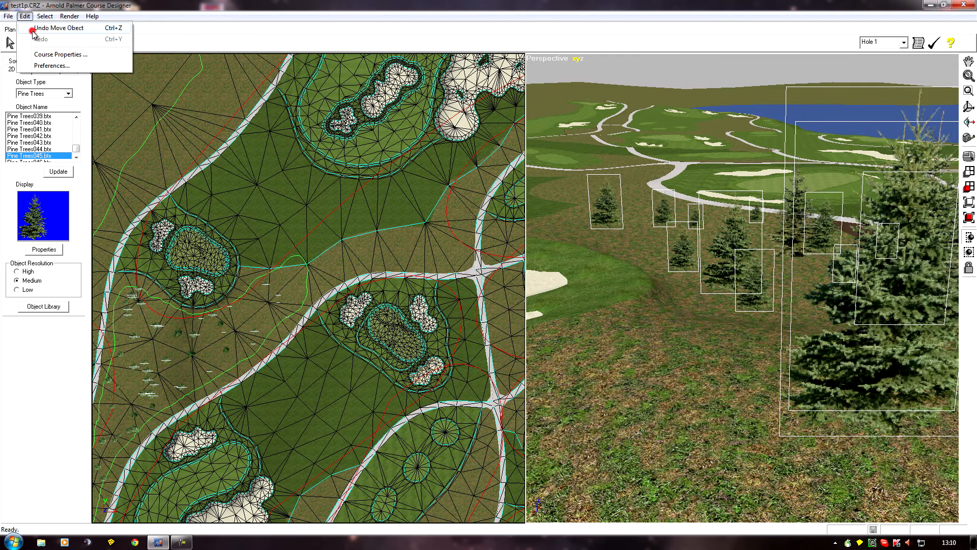
click(33, 28)
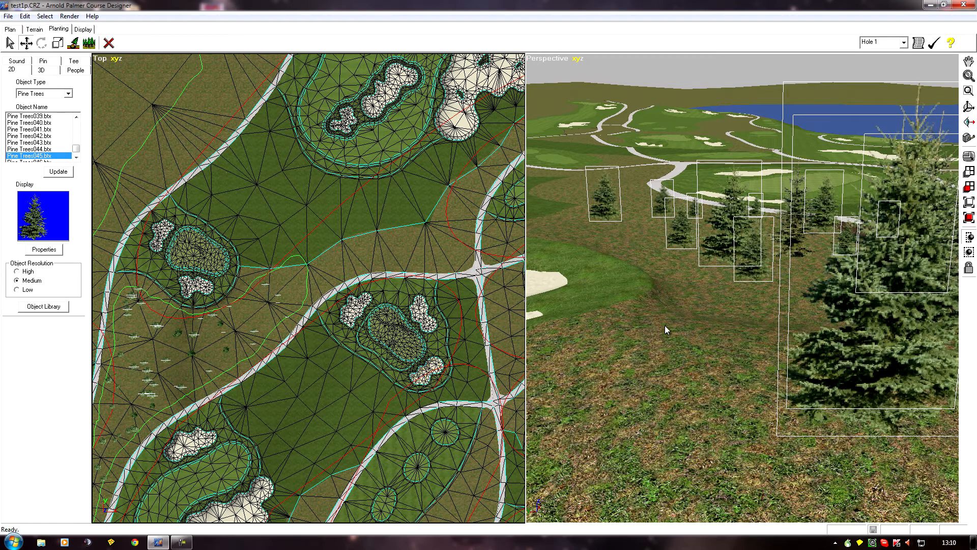
click(24, 16)
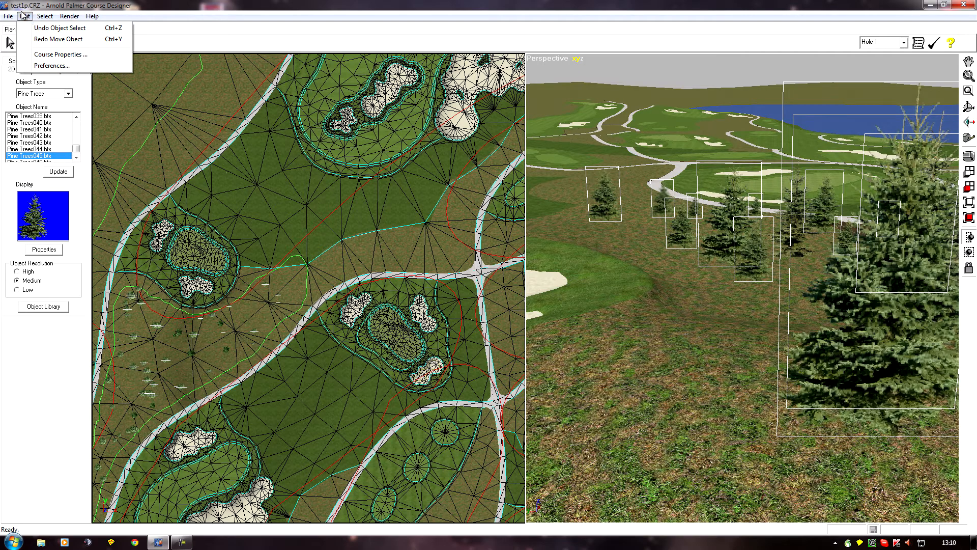
click(23, 15)
Move the selected pines together again in the XY plane onto the lowered ground beside the cart path.
drag(652, 317, 758, 264)
scroll(758, 261, up, 3)
middle_drag(759, 261, 664, 315)
scroll(665, 315, up, 3)
scroll(664, 314, down, 3)
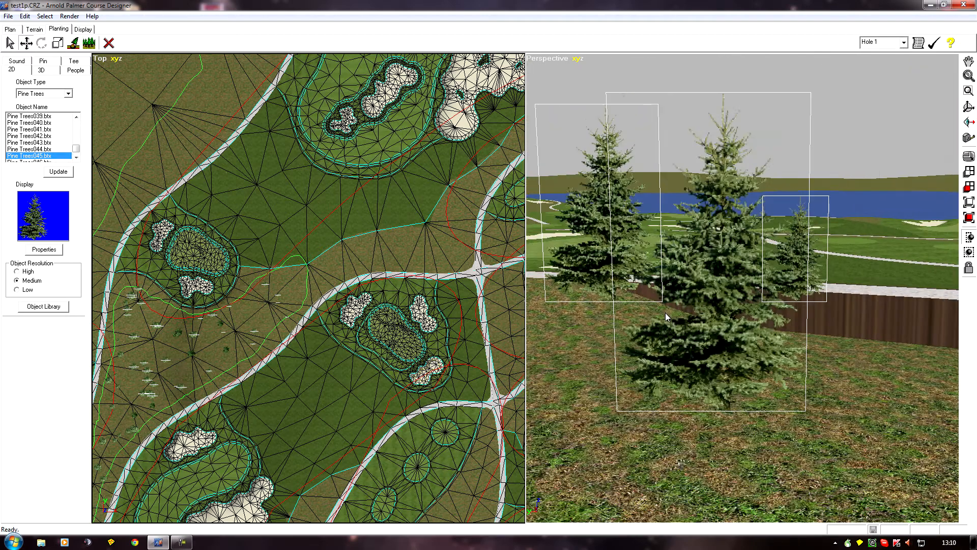
scroll(591, 310, up, 1)
middle_drag(558, 317, 580, 316)
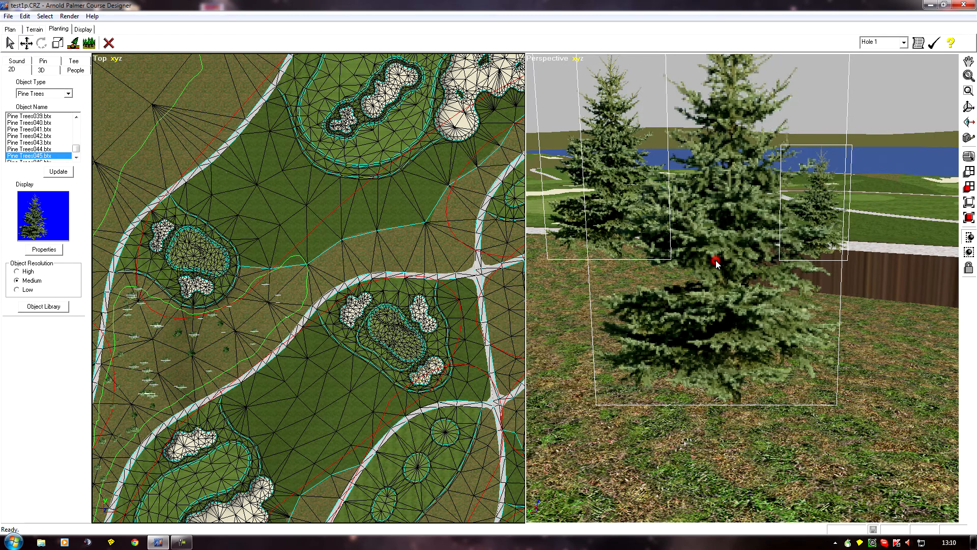
scroll(716, 260, down, 3)
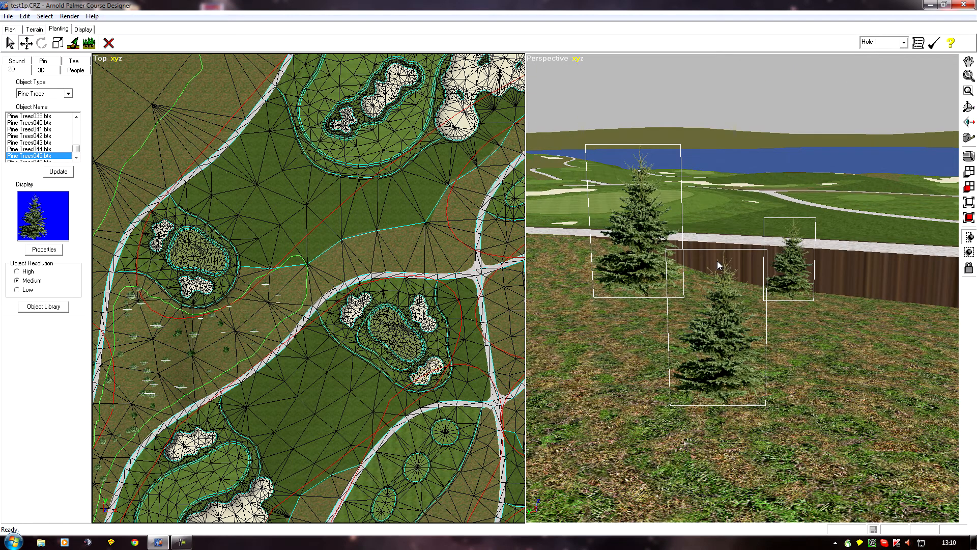